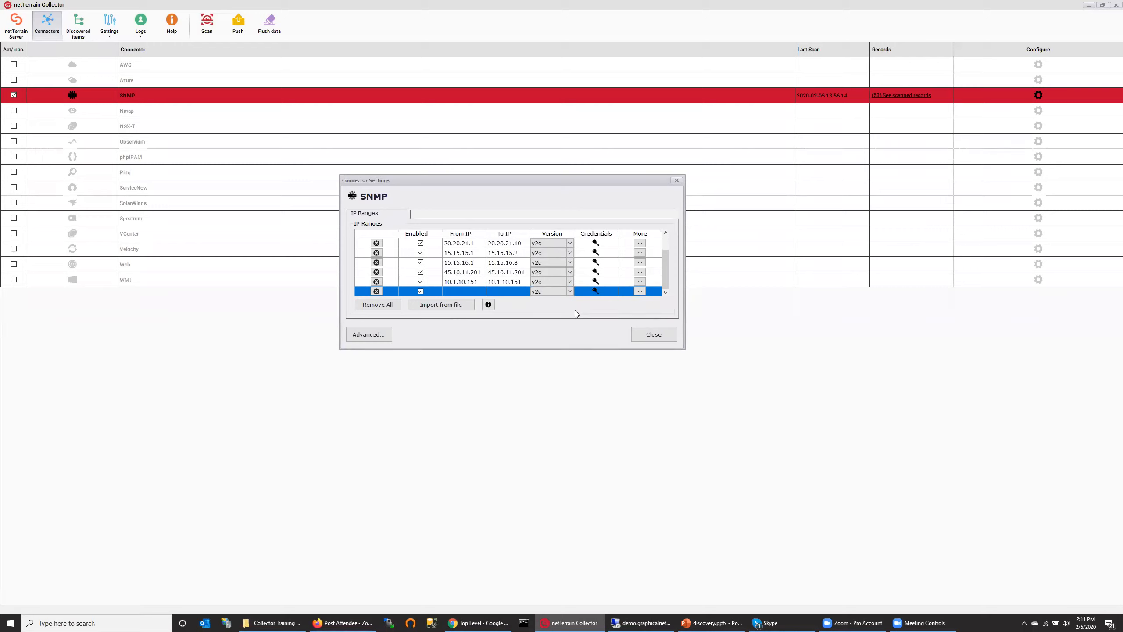
- Review the advanced settings of the last SNMP IP range and the list of configured ranges, and close the connector settings
left_click(641, 293)
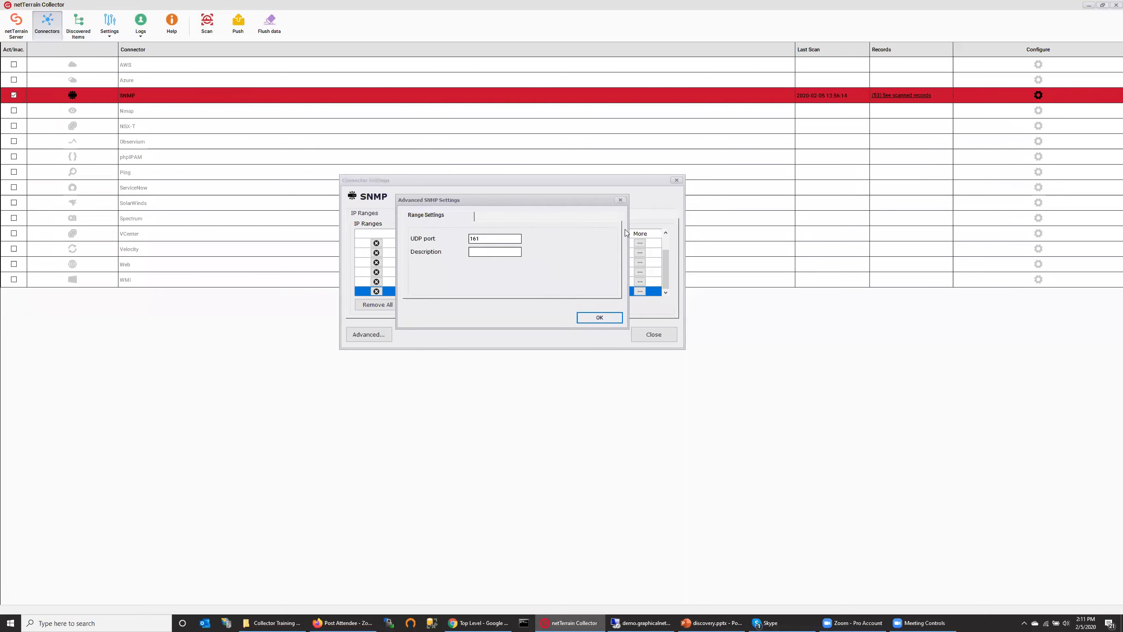
left_click(608, 315)
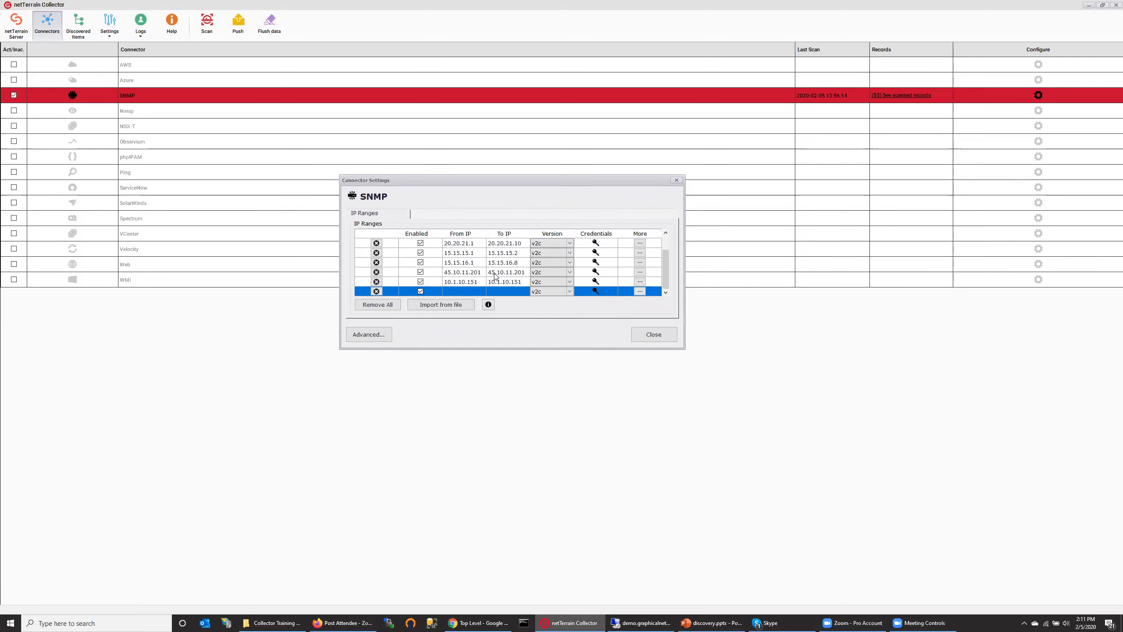
scroll(495, 275, "up", 1)
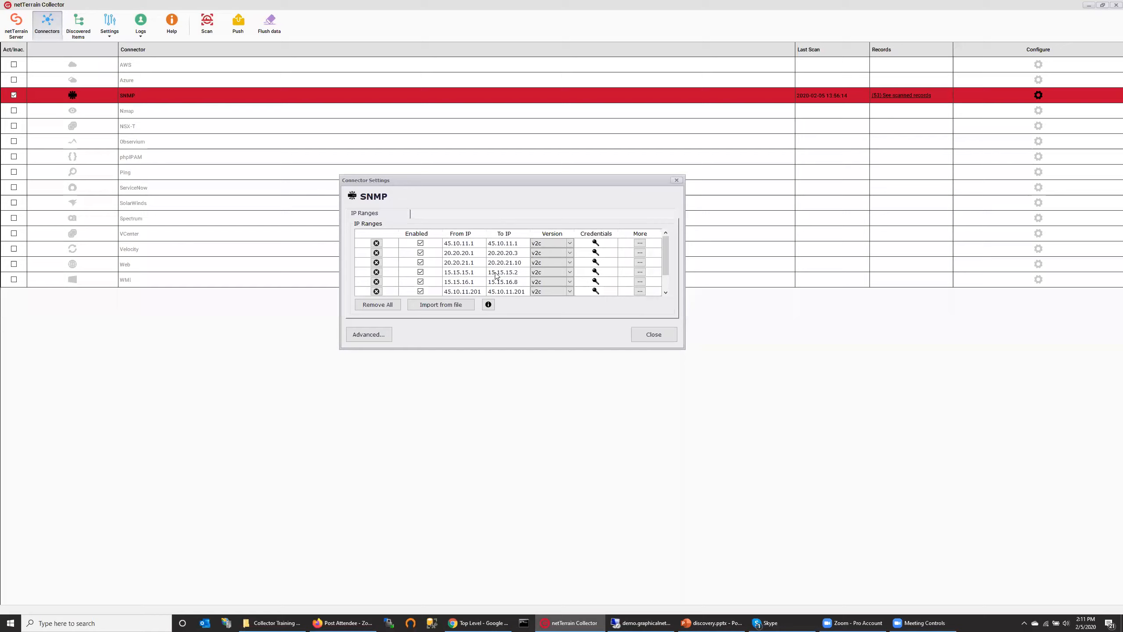
left_click(676, 181)
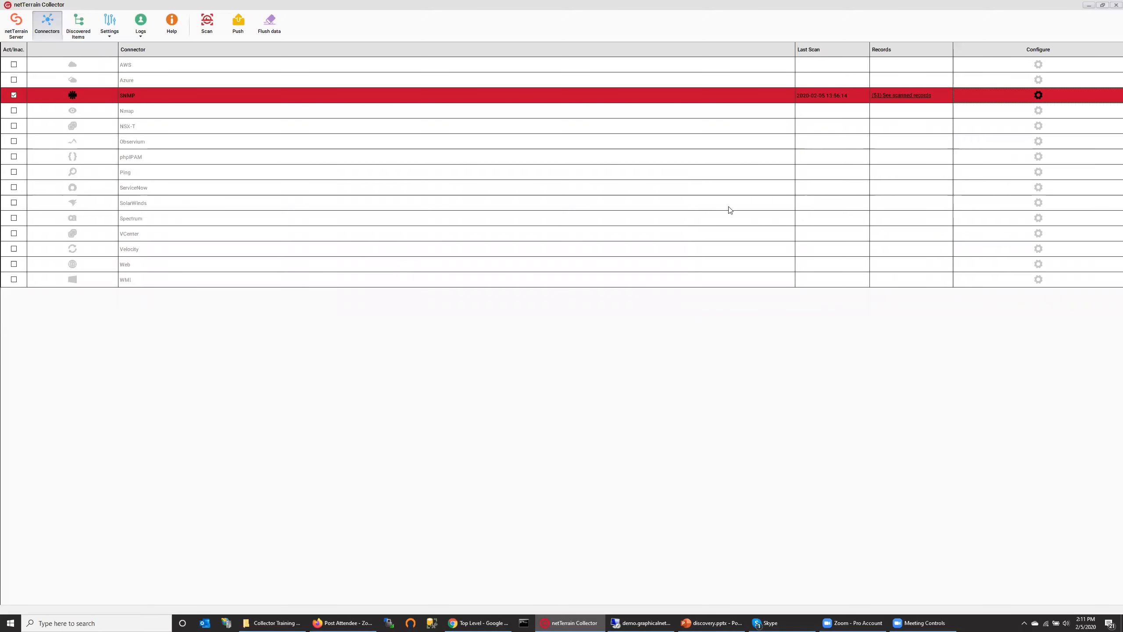
- Switch to the netTerrain web client in Chrome and look over the help tutorials list and the Admin Console
key("alt+Tab")
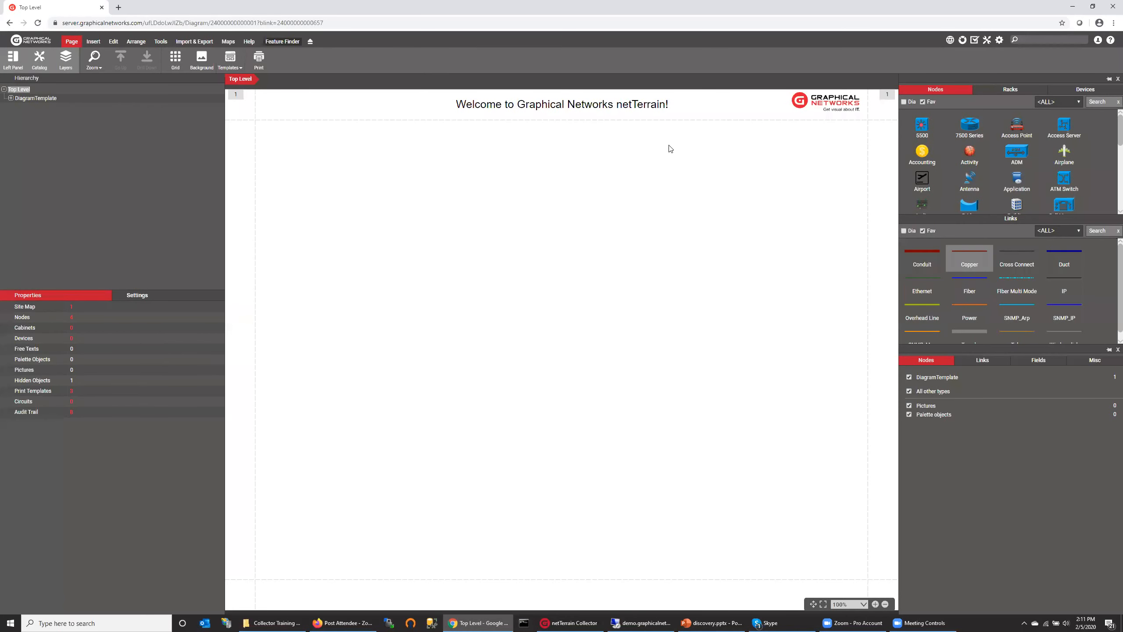
left_click(1109, 41)
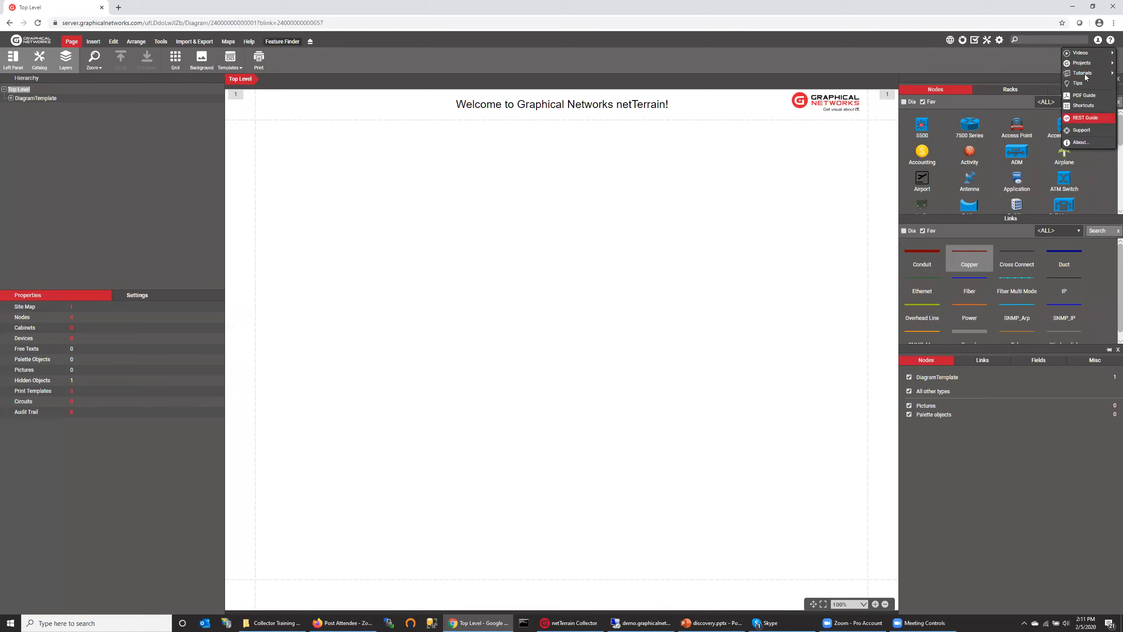
mouse_move(1085, 76)
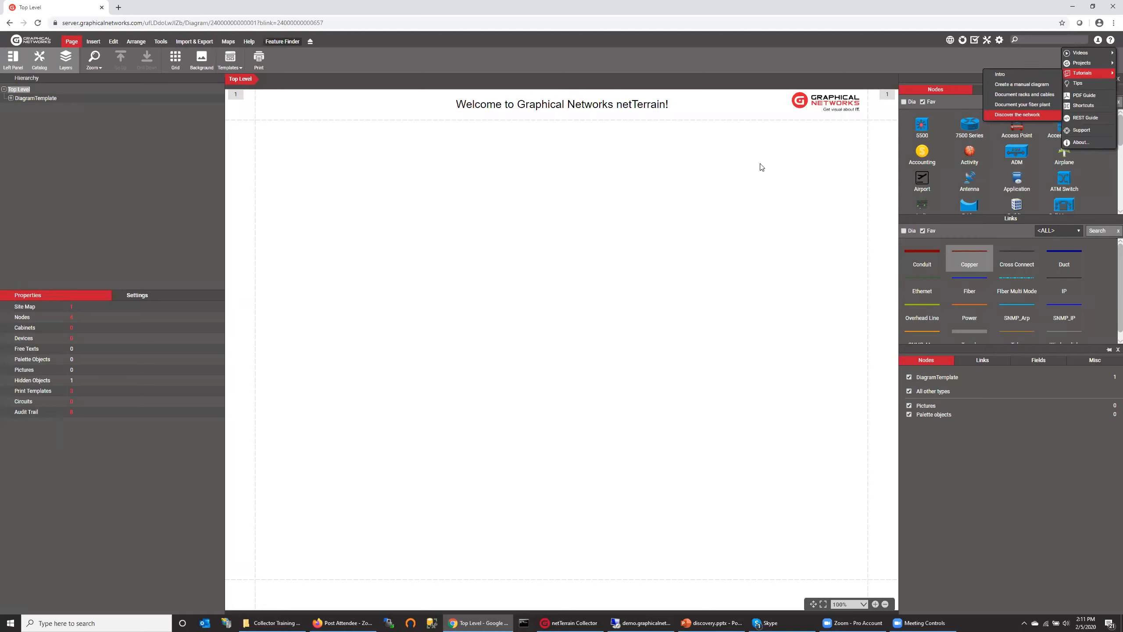
left_click(1001, 41)
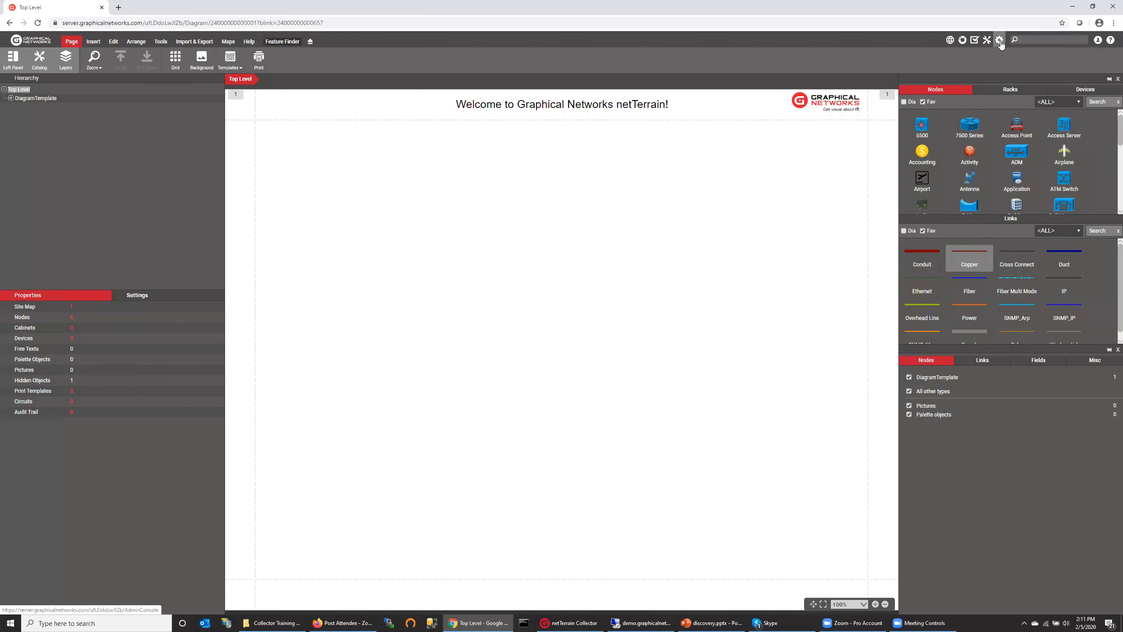
left_click(1000, 40)
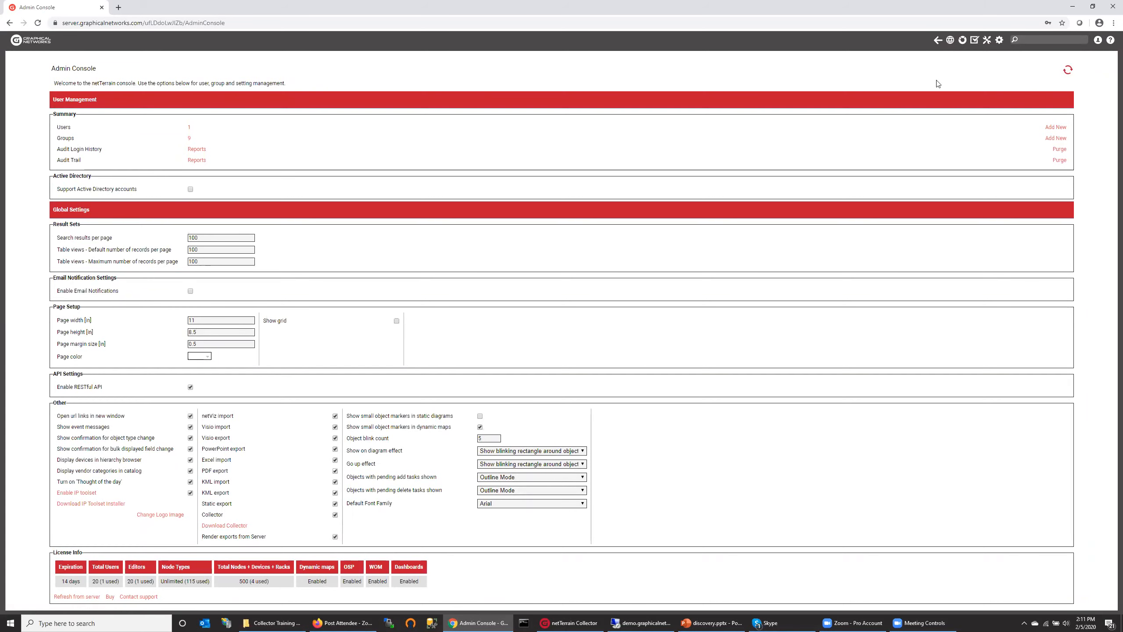
left_click(938, 43)
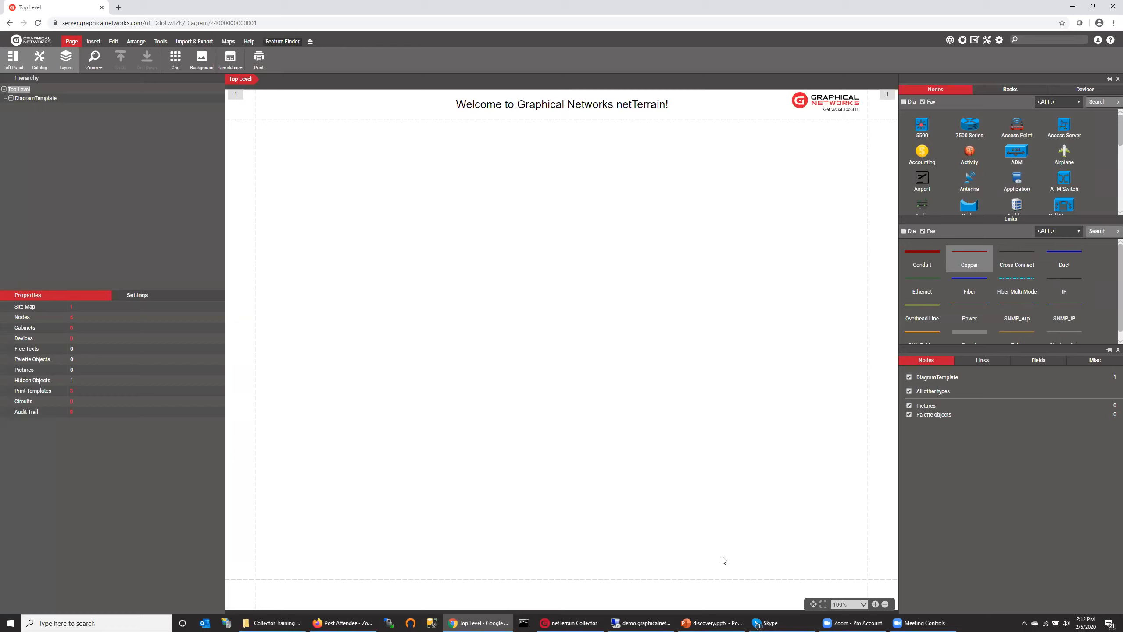
- Return to netTerrain Collector, select the enabled SNMP connector and start a network scan
left_click(546, 621)
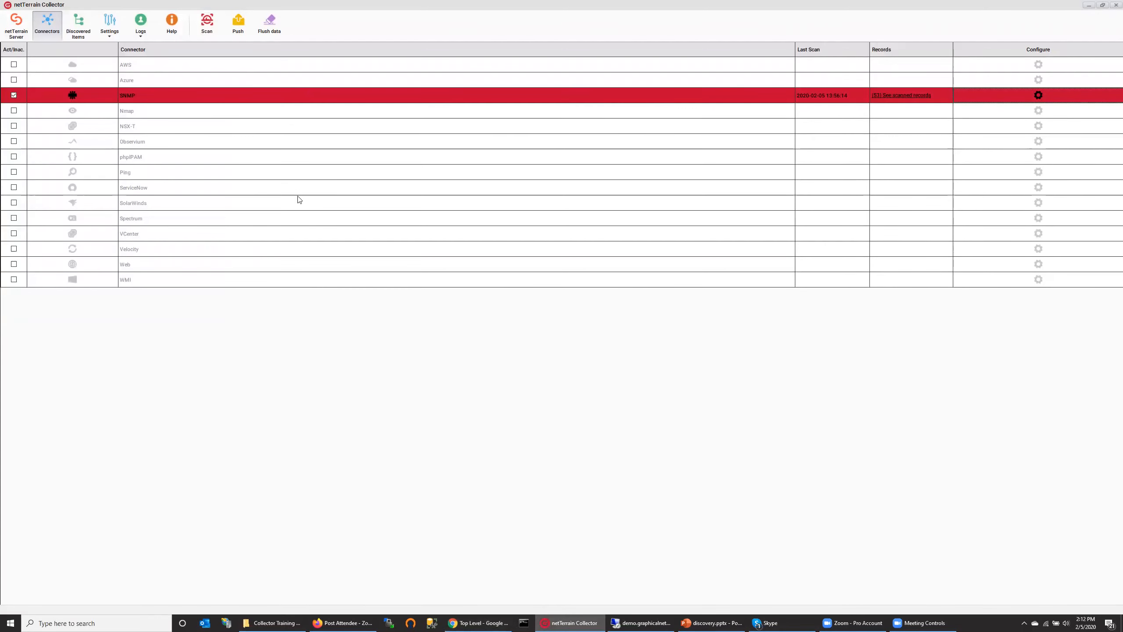
left_click(431, 141)
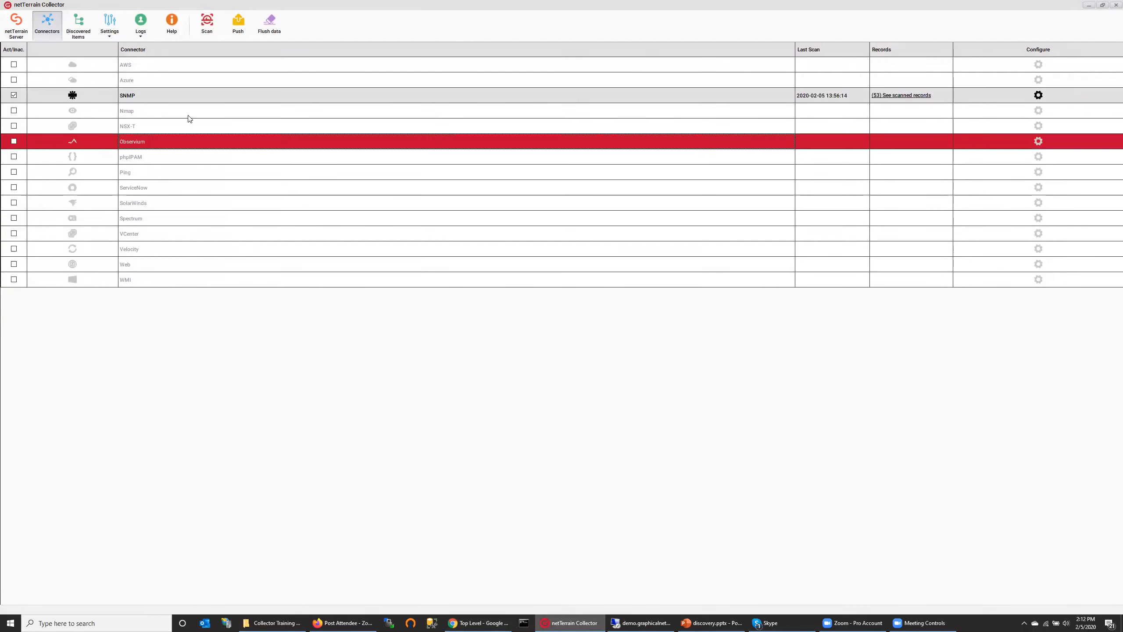
left_click(13, 96)
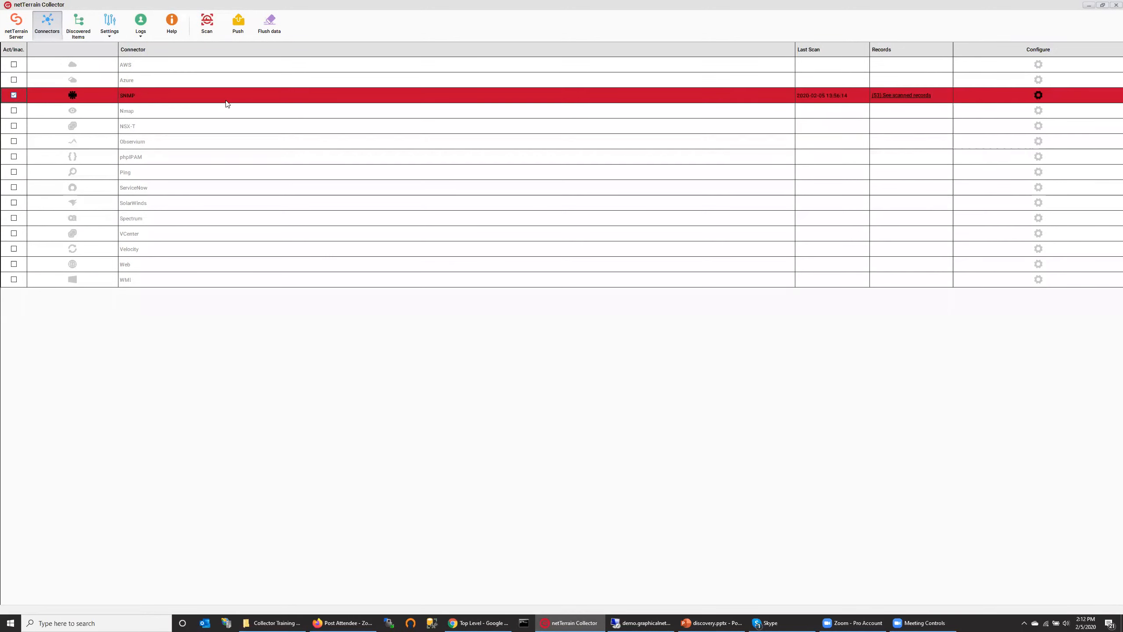
left_click(289, 110)
left_click(280, 99)
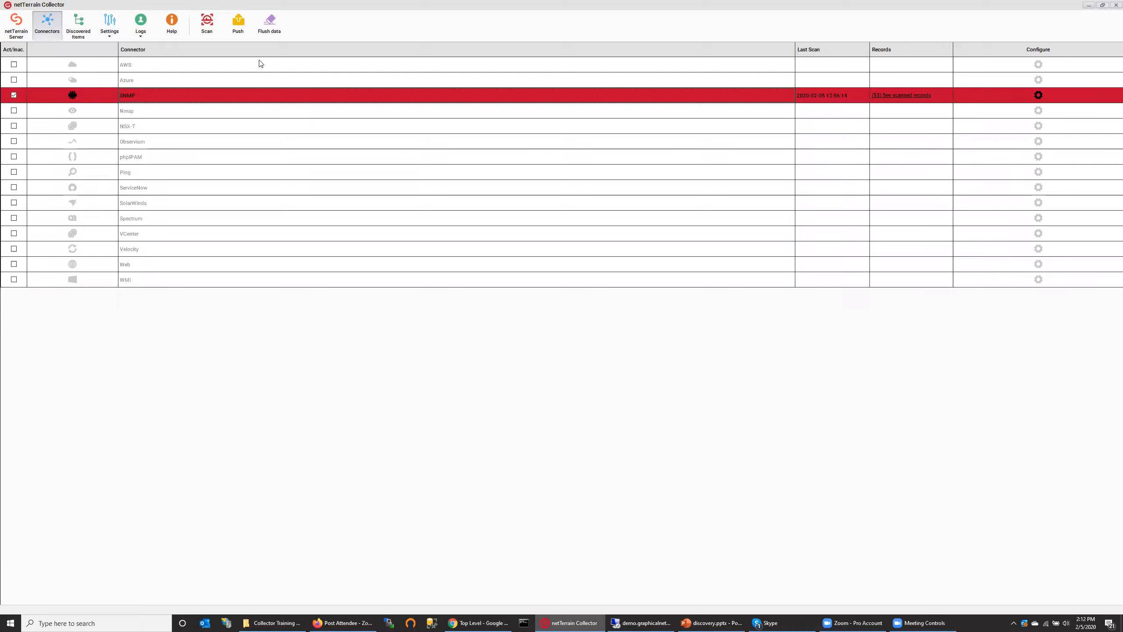
left_click(210, 25)
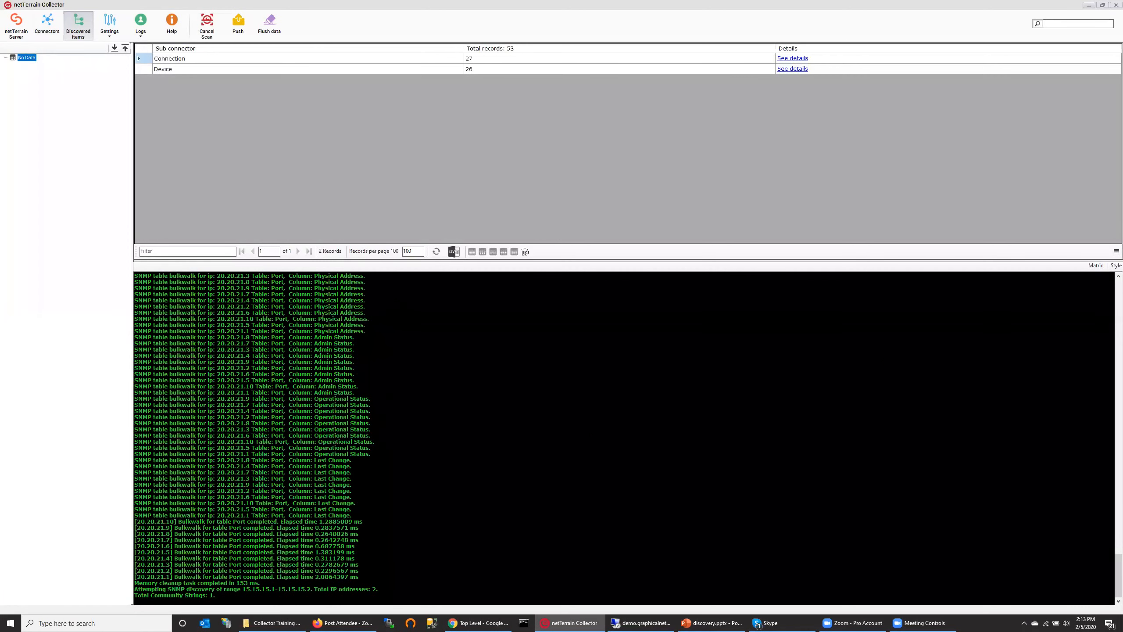
- Show the scan output in the Matrix effect, bring back the text log, and clear the console once discovery finishes
left_click(1095, 266)
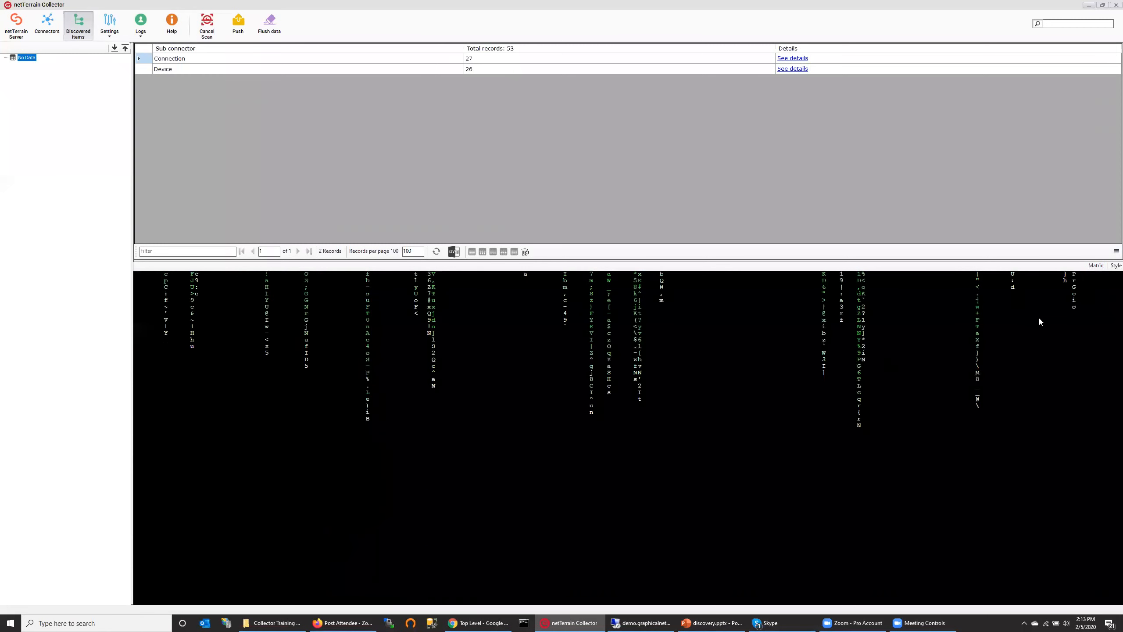
left_click(1115, 266)
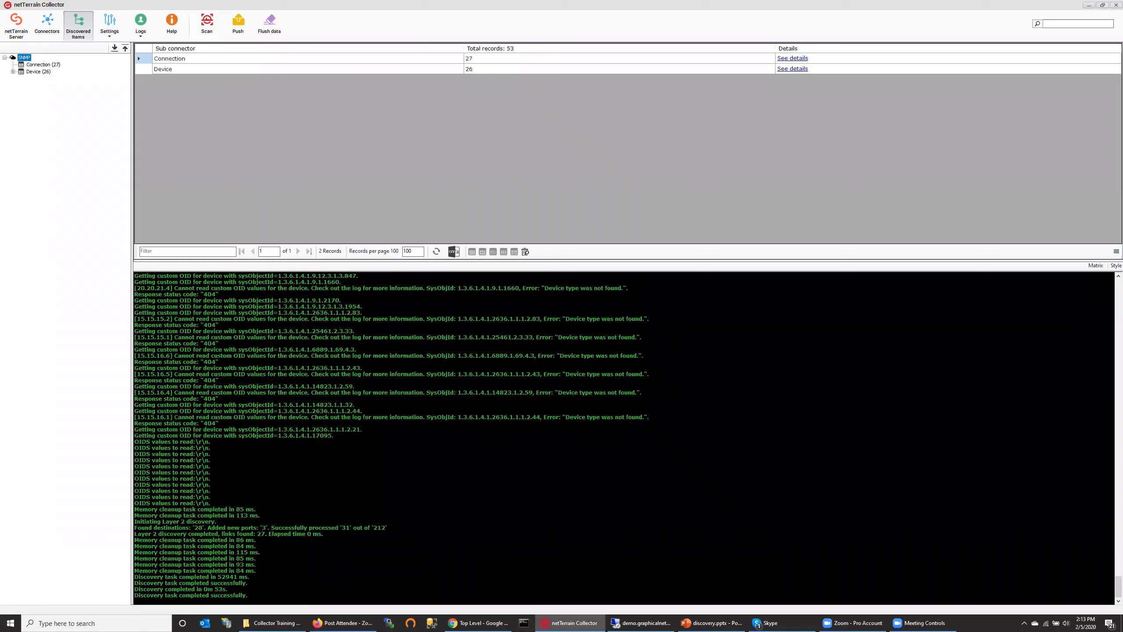
right_click(701, 304)
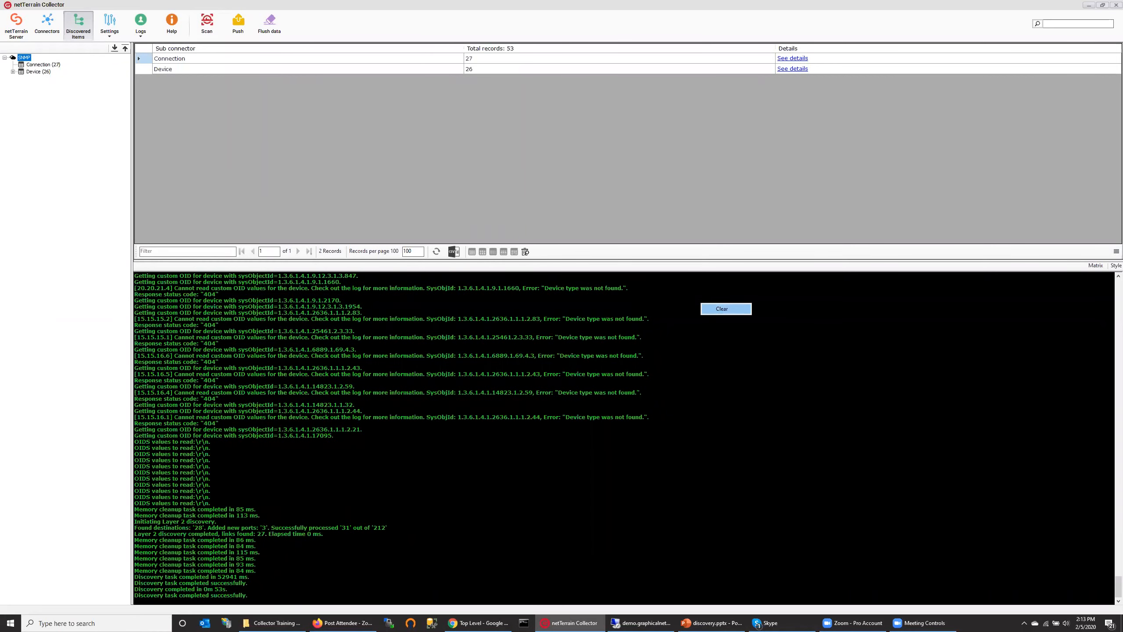
left_click(721, 308)
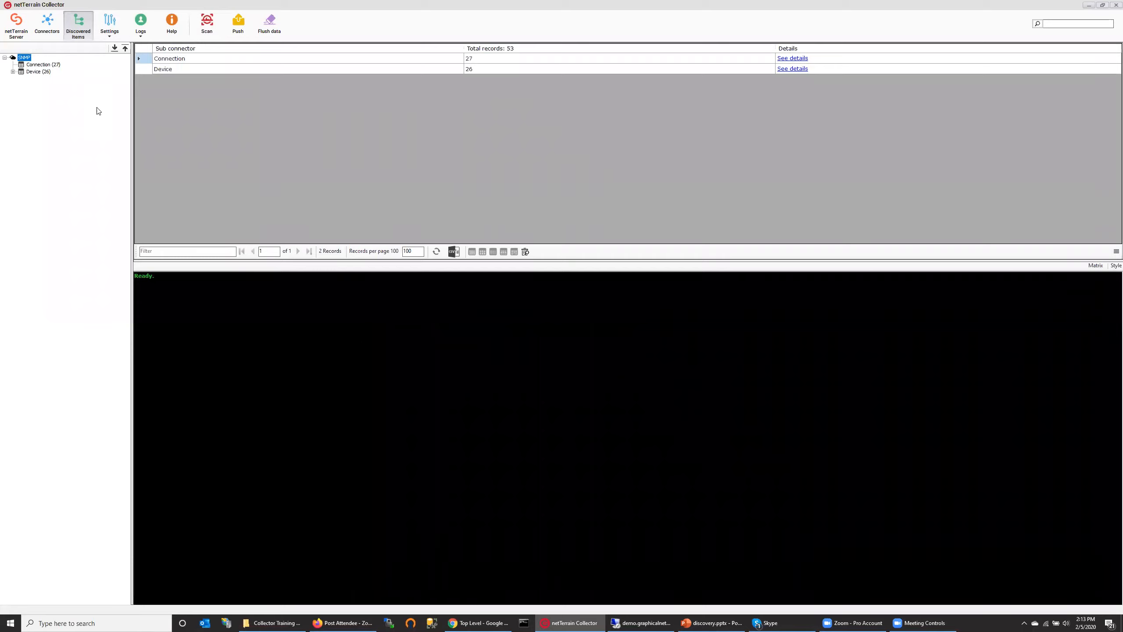
- Expand the discovered SNMP devices and examine the device records of the first four IP ranges, through 20.20.20.1-20.20.20.254
left_click(37, 71)
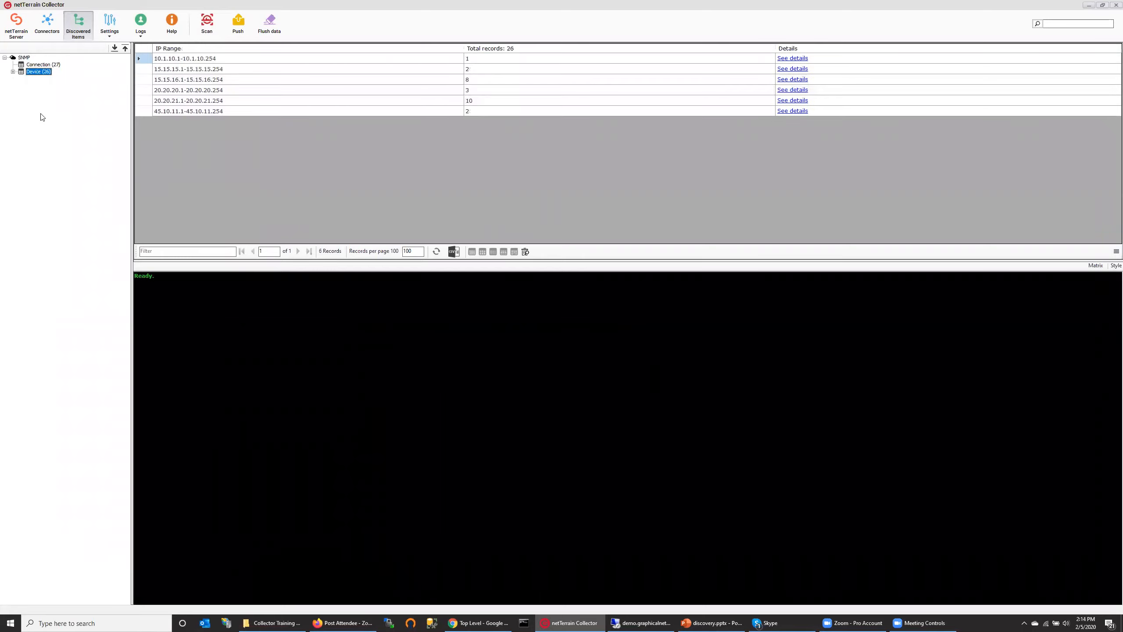
double_click(41, 72)
left_click(44, 78)
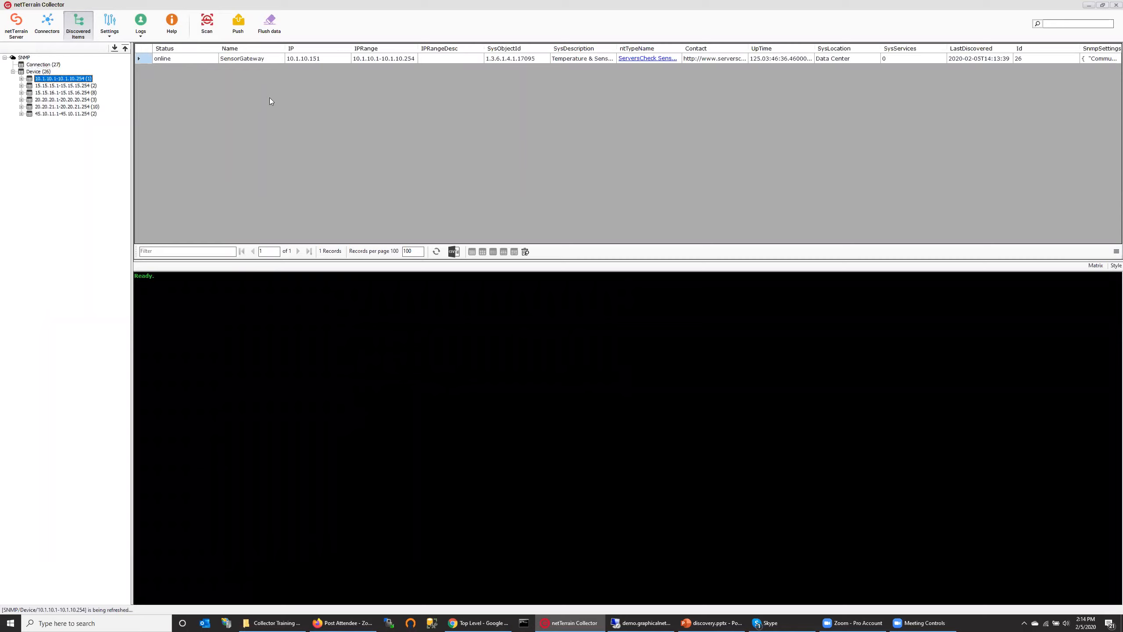
left_click(51, 86)
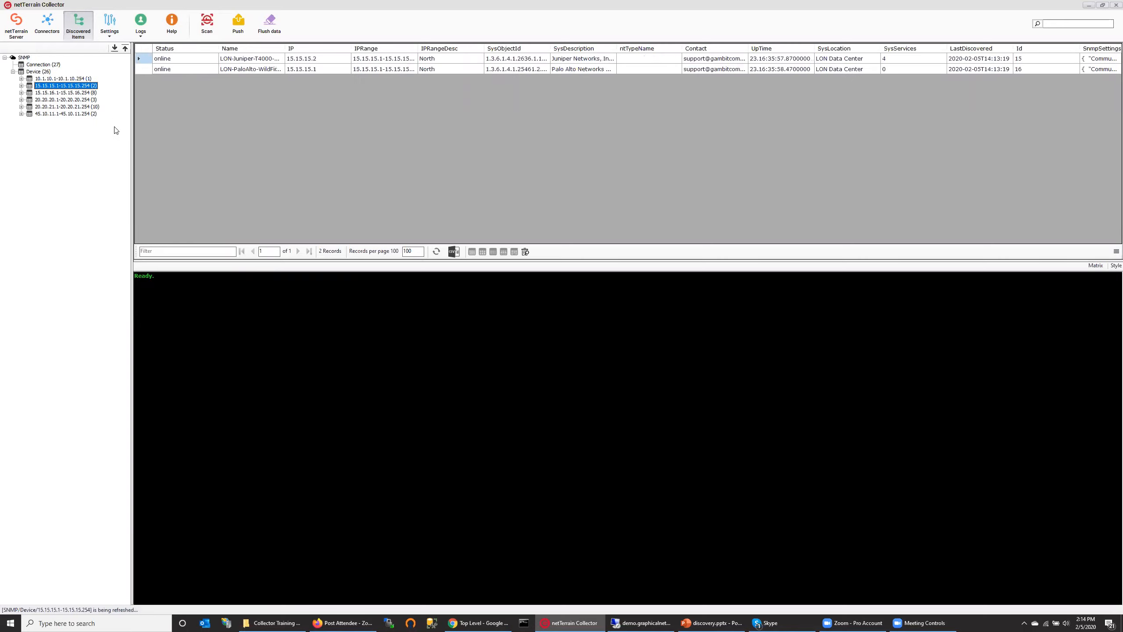
left_click(71, 93)
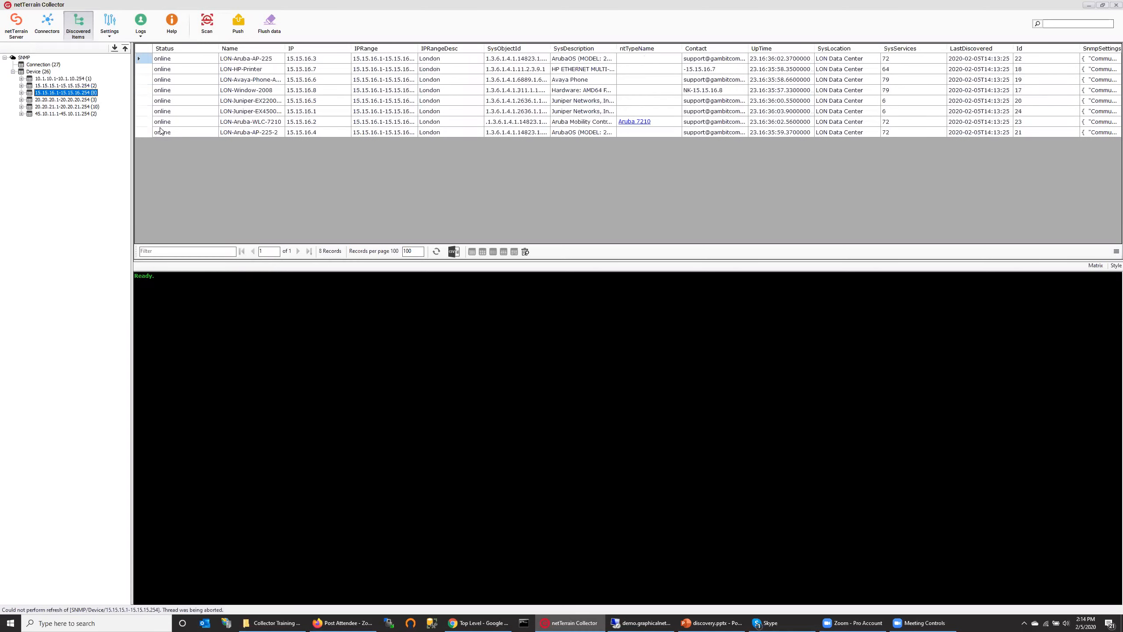
left_click(26, 100)
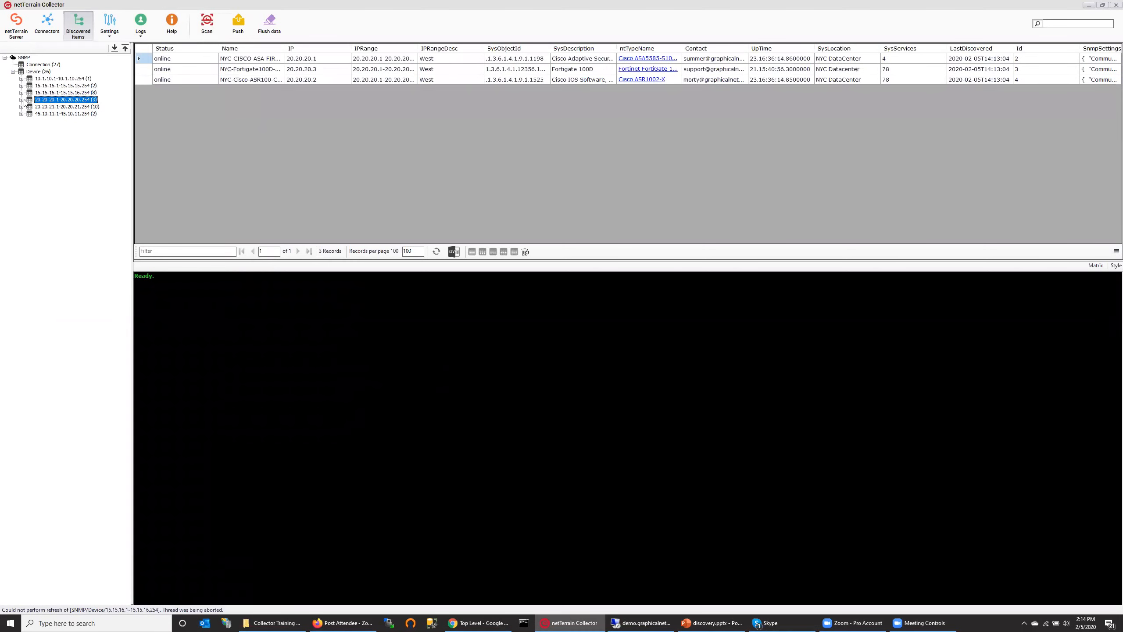
- Expand the 20.20.20.1-20.20.20.254 range and view the record details of NYC-CISCO-ASA-FIREWALL
key("Right")
key("Down")
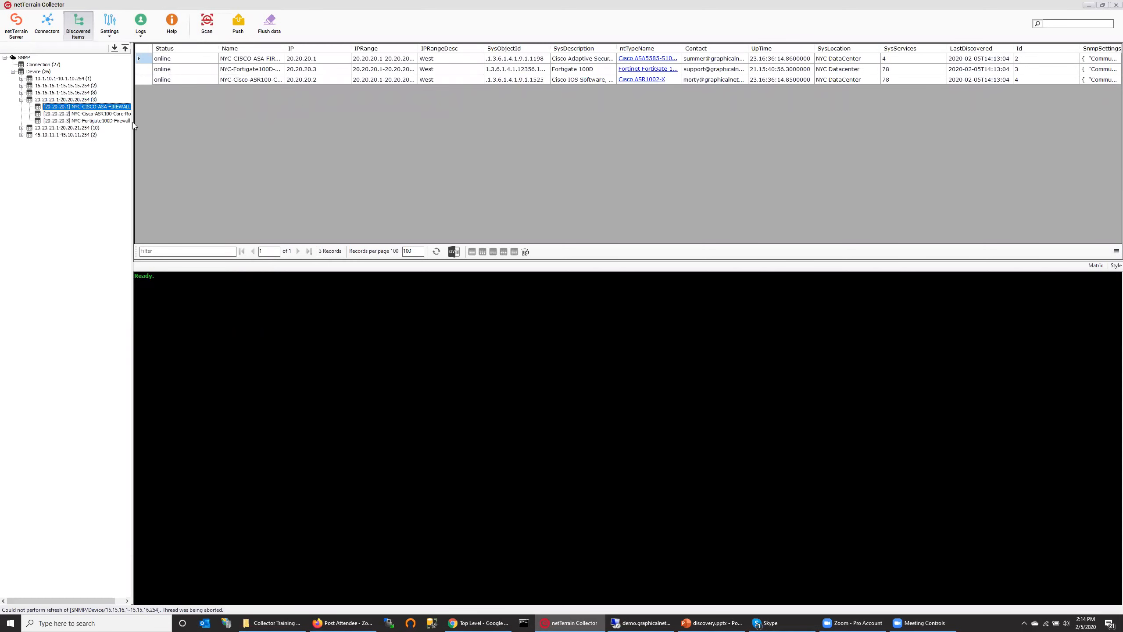
left_click(656, 221)
key("Return")
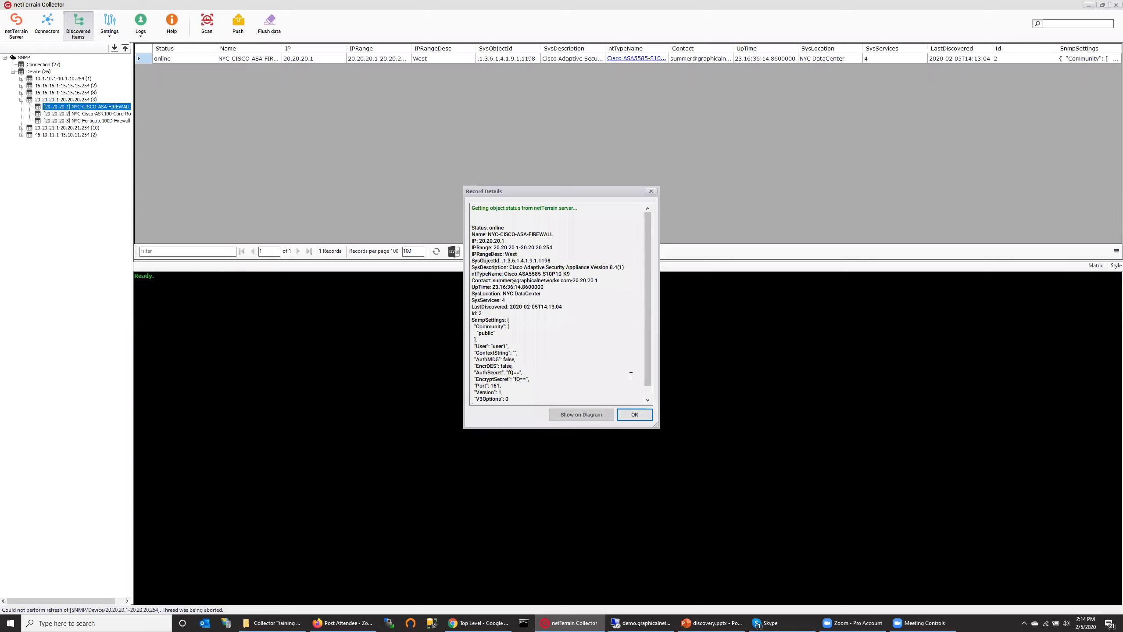
mouse_move(648, 250)
left_mouse_down()
mouse_move(647, 261)
mouse_move(647, 247)
left_mouse_up()
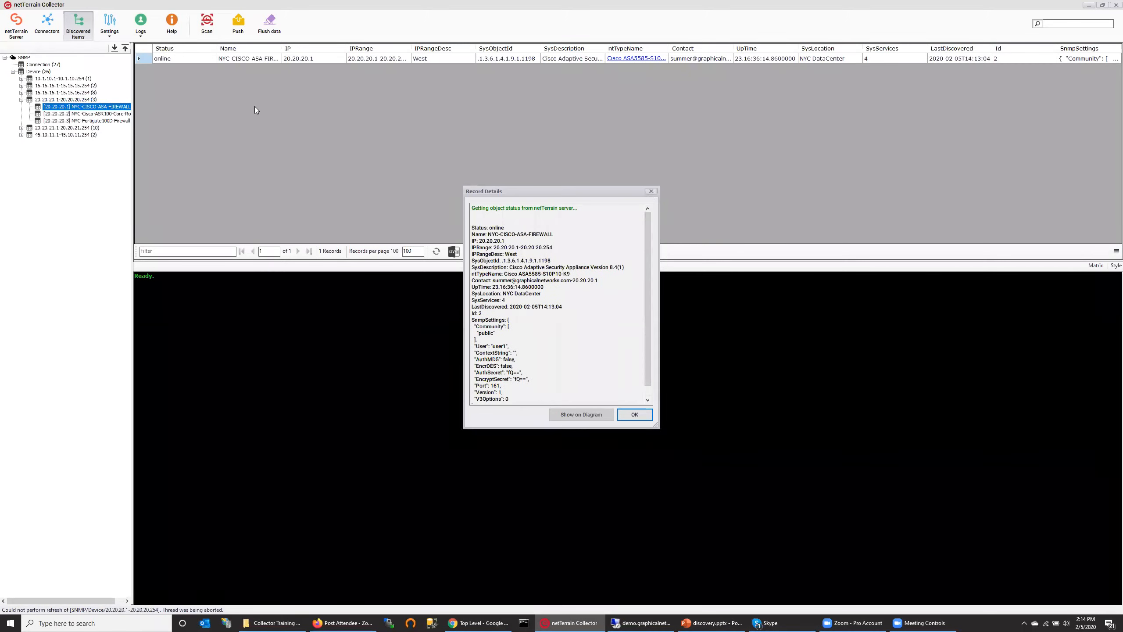
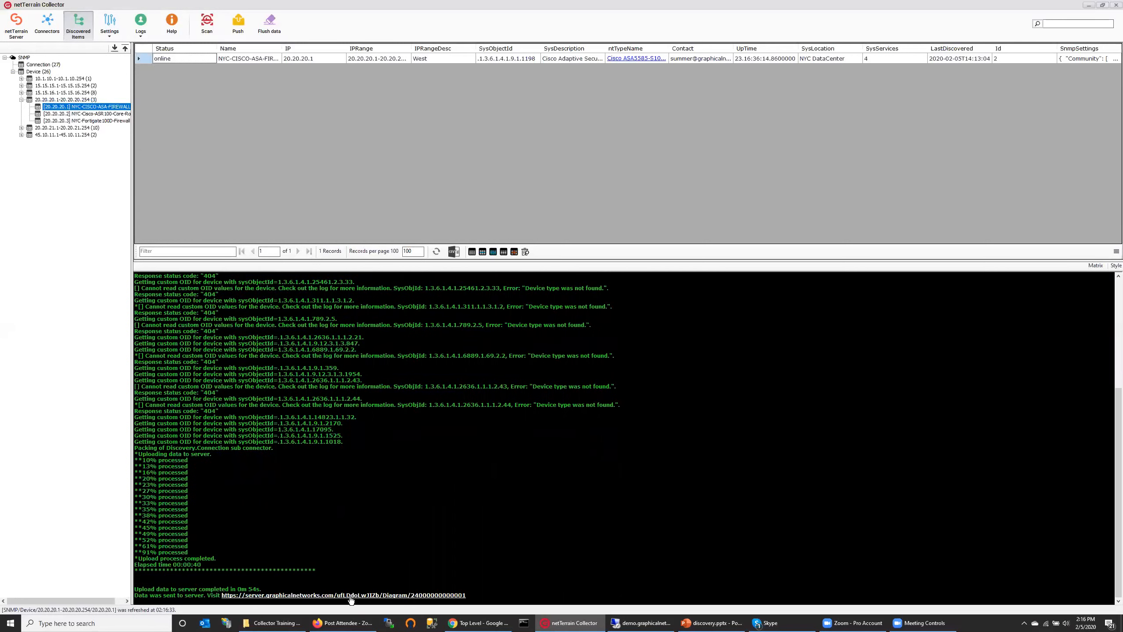
- In the netTerrain web diagram, move the Network node toward the page centre and drill down to the 15.15.16.1-15.15.16.254 segment
left_click(480, 622)
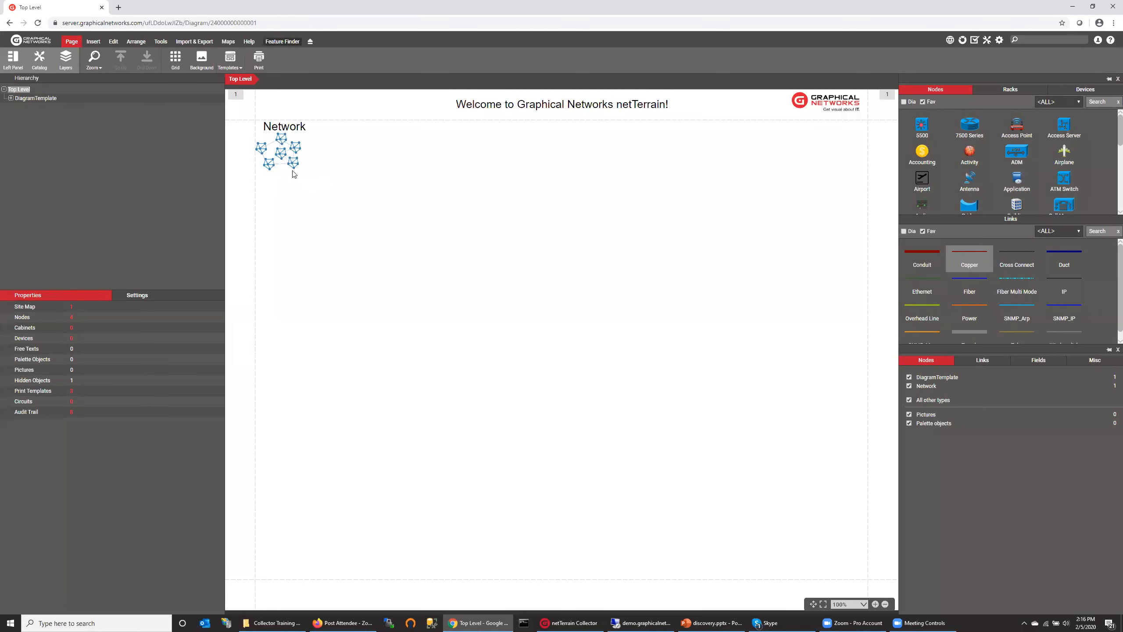
left_click(280, 161)
left_click_drag(279, 161, 466, 272)
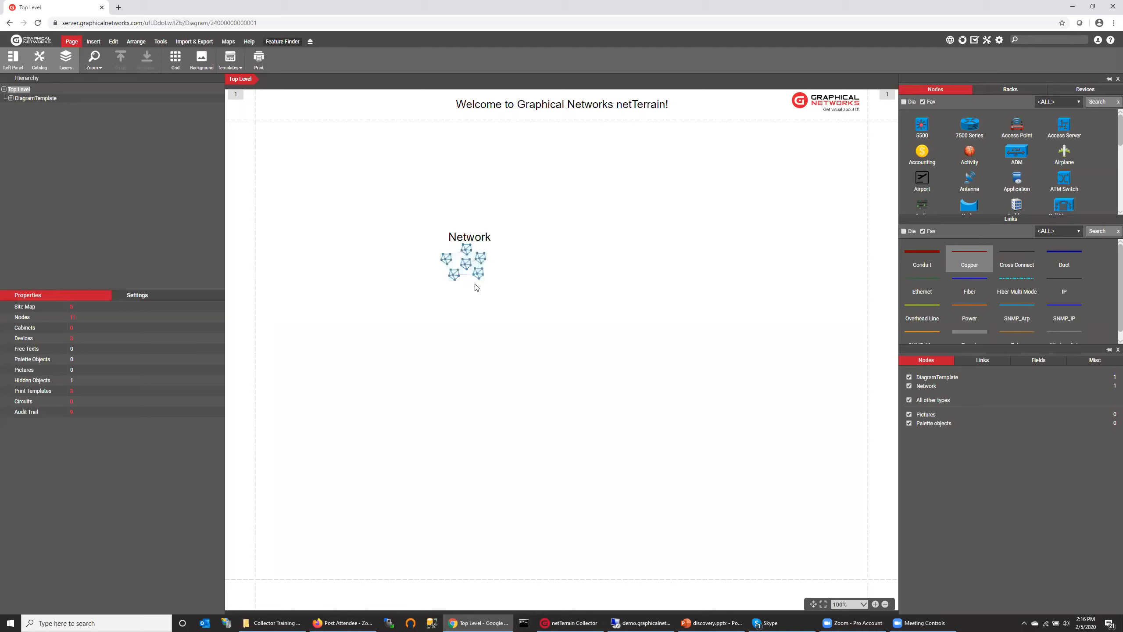
double_click(471, 279)
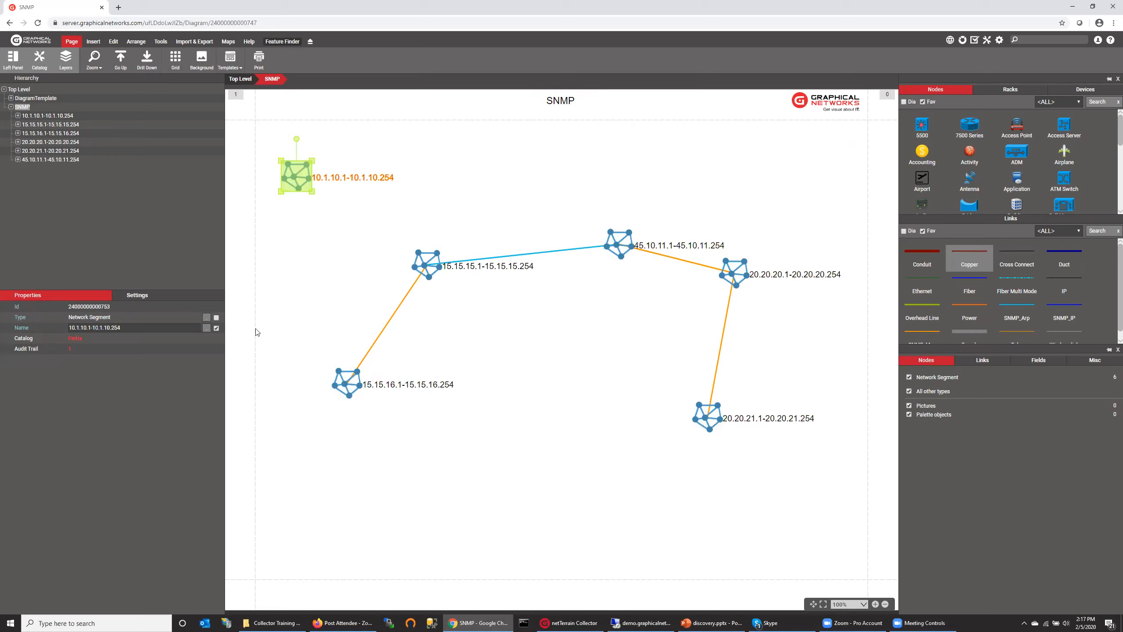
left_click(346, 384)
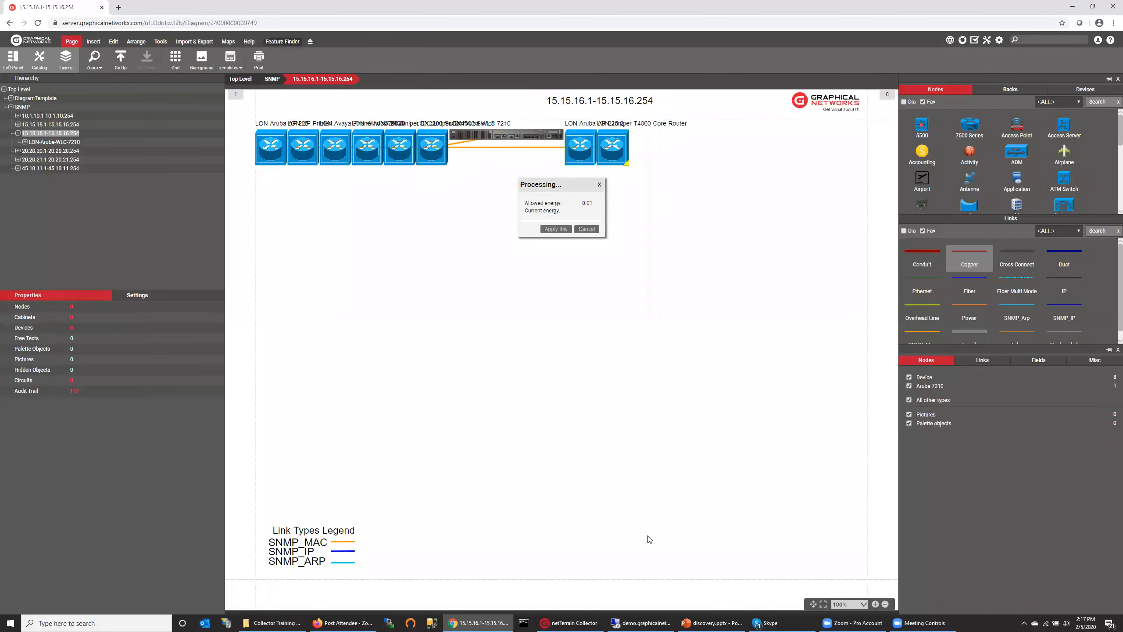
- Switch to netTerrain Collector and view the device records of the 15.15.16.1-15.15.16.254 range
mouse_move(594, 621)
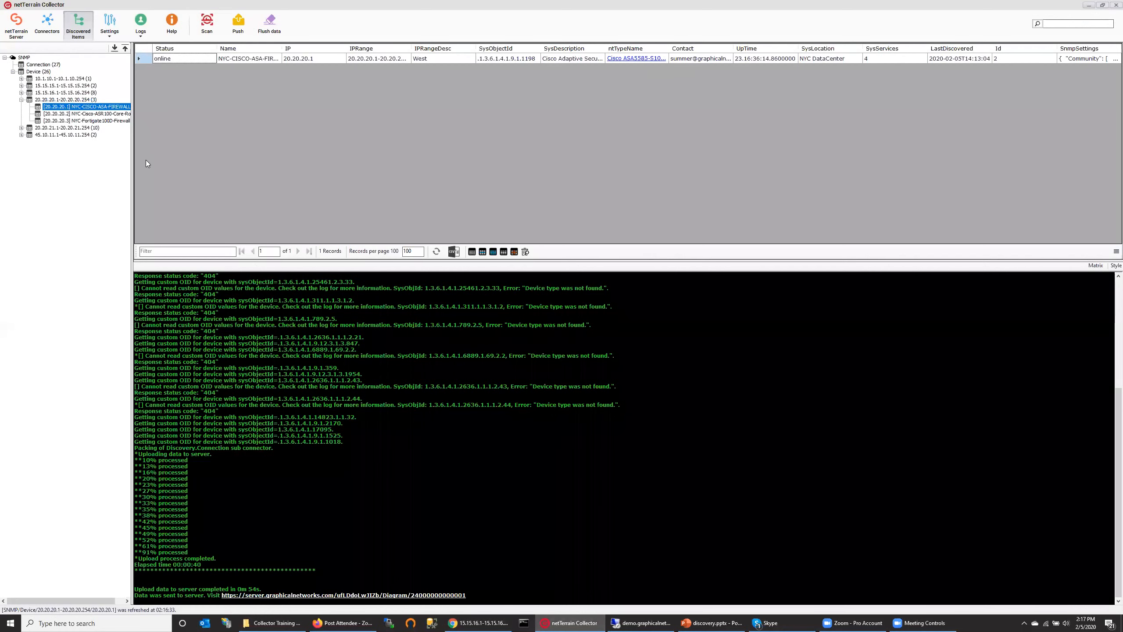
left_click(21, 93)
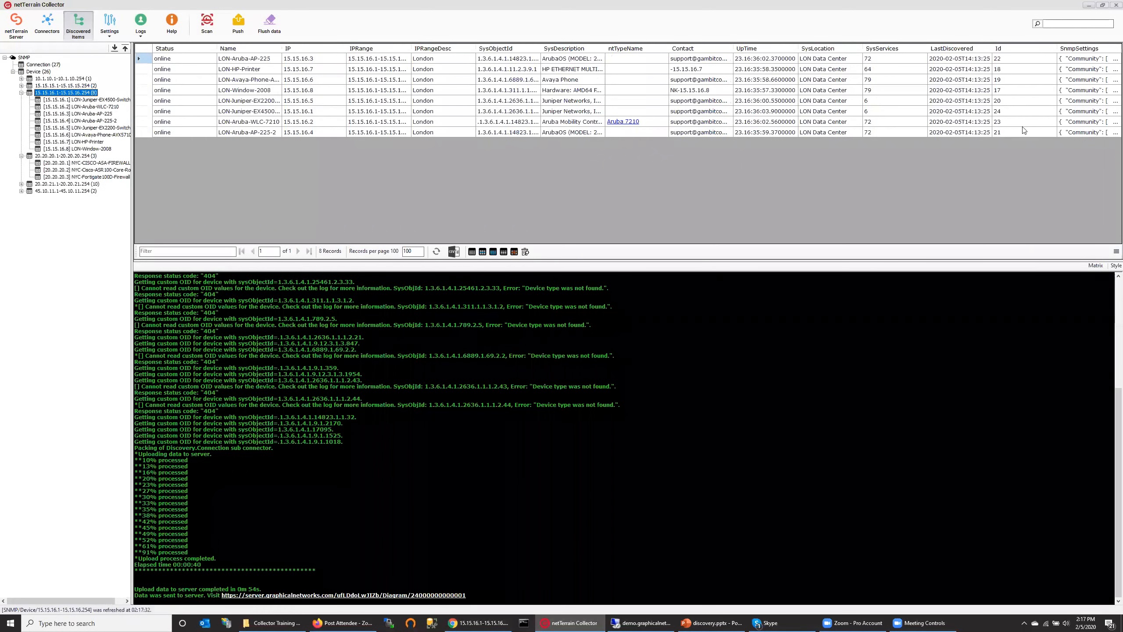
left_click(1087, 5)
- Back in the web diagram, apply the calculated layout and adjust the positions of LON-Aruba-AP-225 and LON-Aruba-WLC-7210
left_click(555, 229)
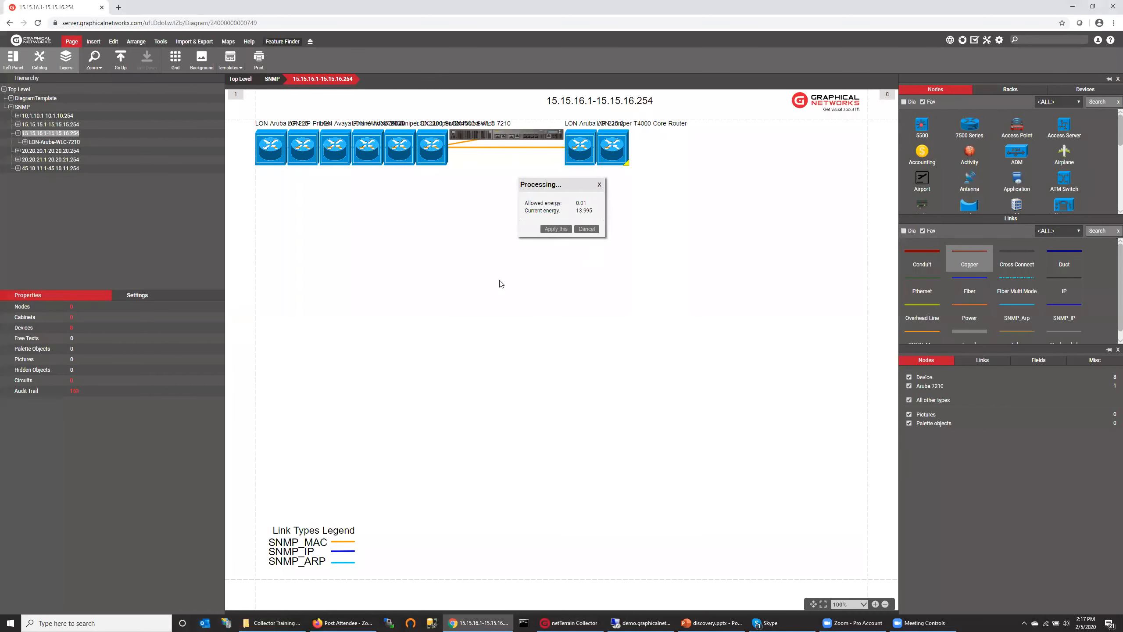
left_click_drag(327, 385, 458, 460)
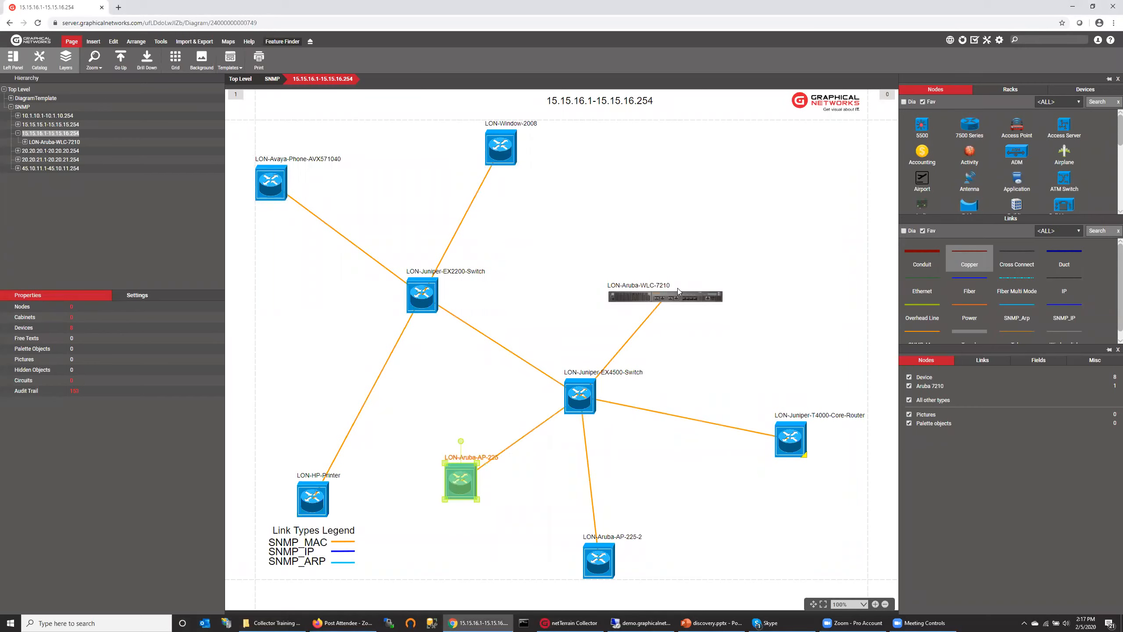
left_click_drag(680, 303, 679, 293)
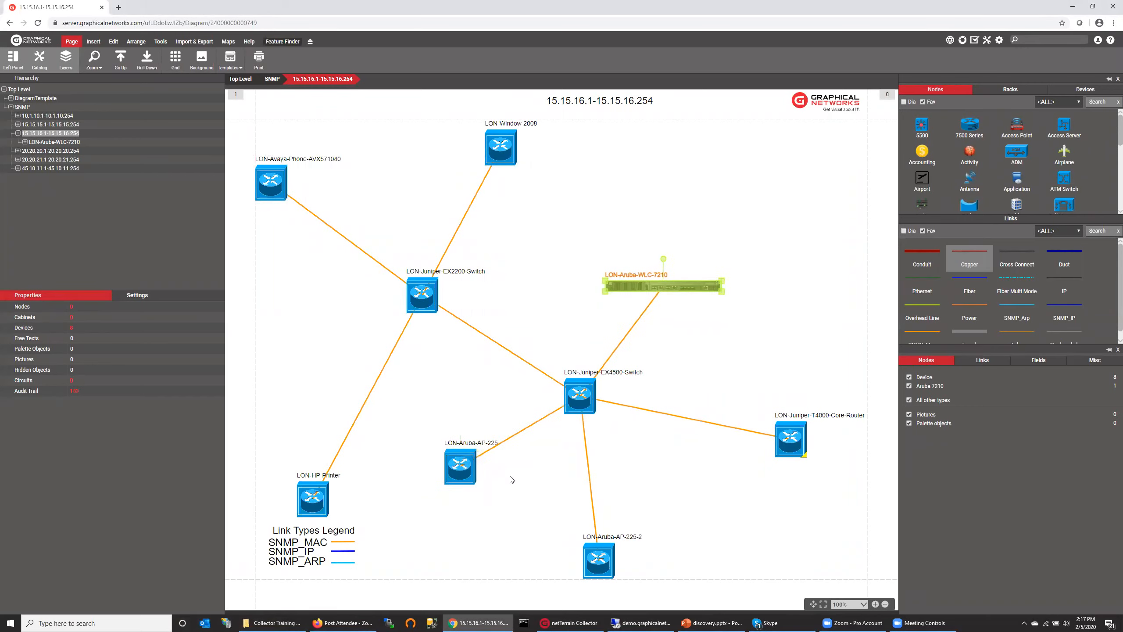
- Copy the SysObjectID value from the properties of the LON-Aruba-AP-225 device
left_click(454, 479)
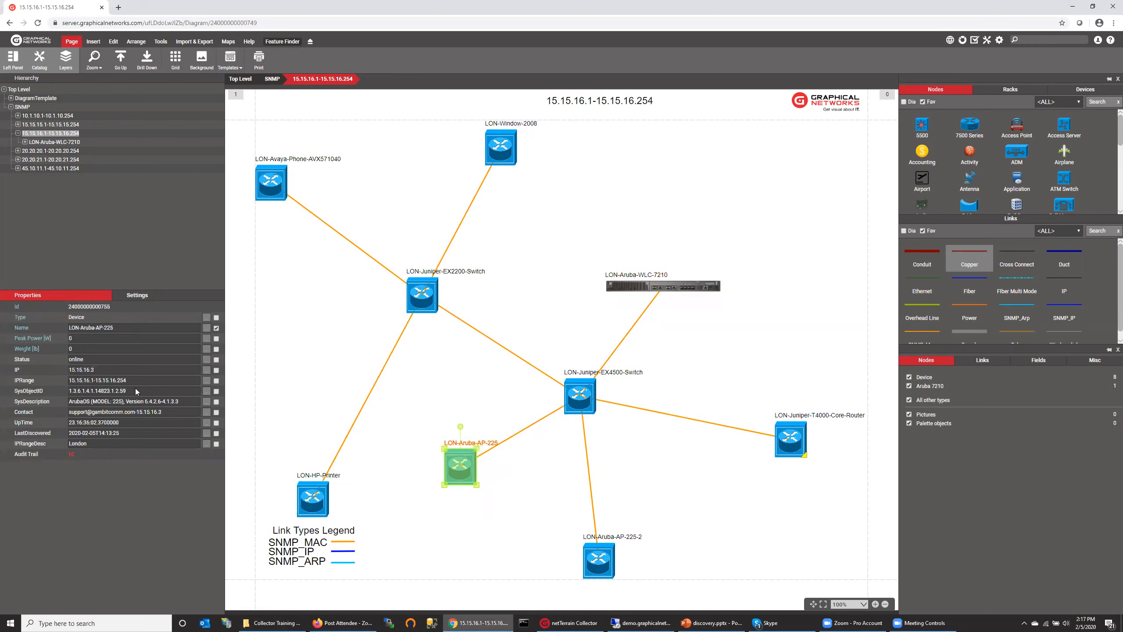
key("Tab")
key("ctrl+c")
- Open the Device Types catalog and filter it by "aruba"
left_click(801, 206)
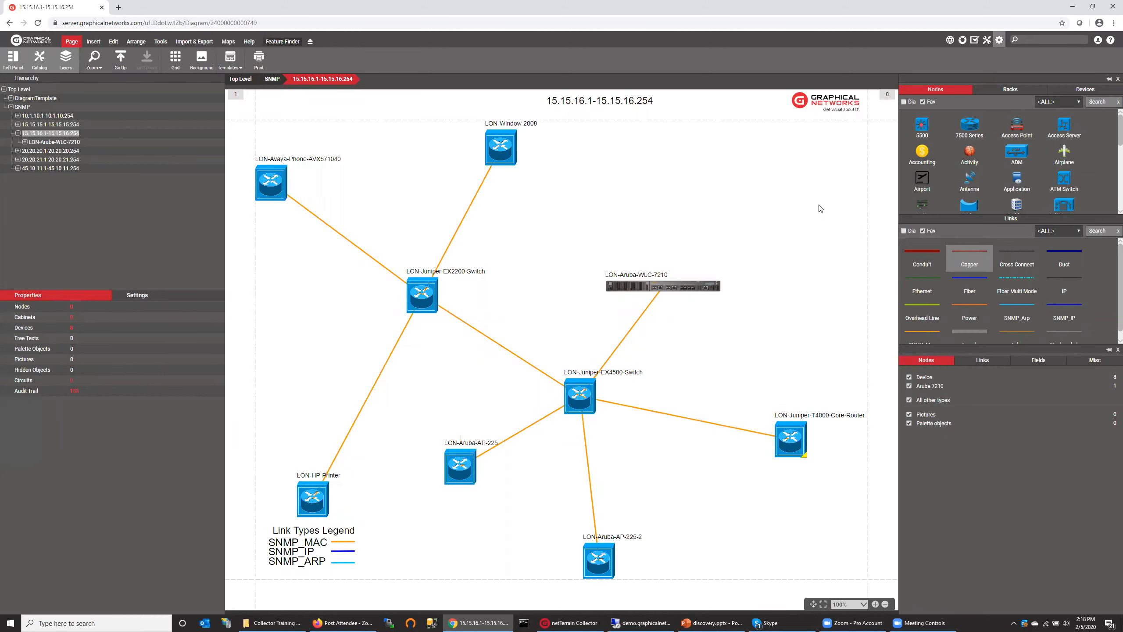
key("F5")
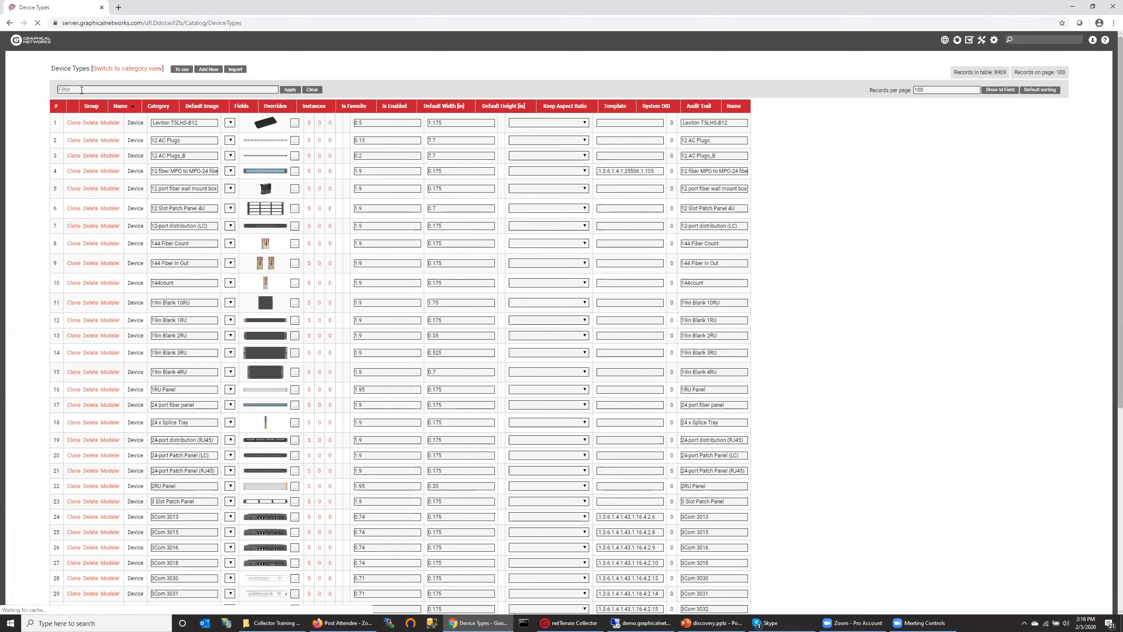
left_click(81, 89)
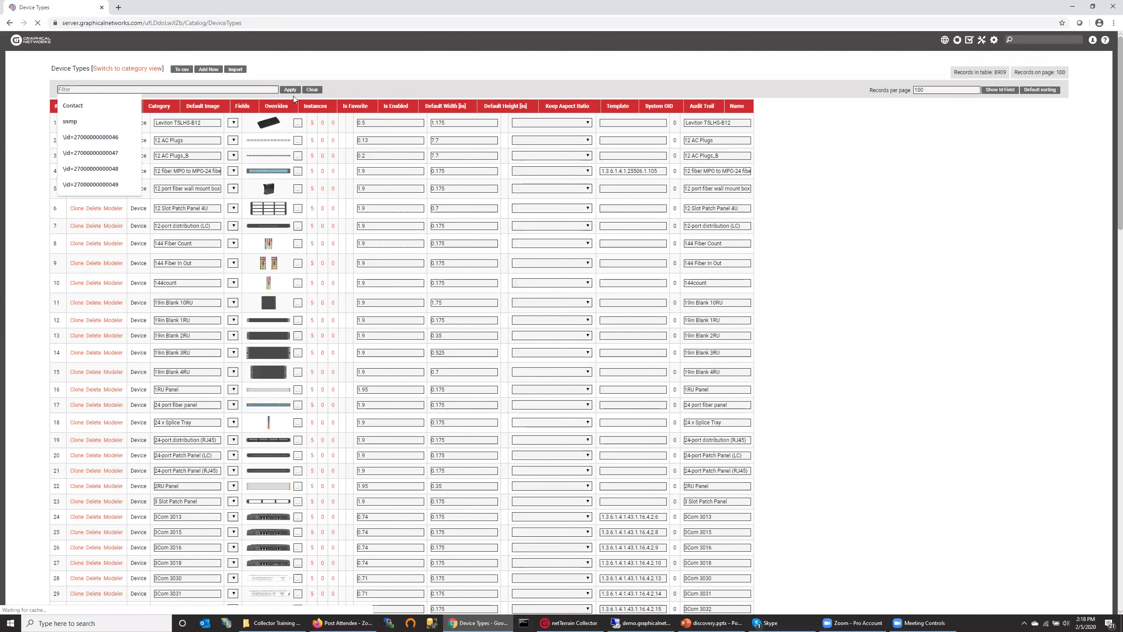
type("aruba")
key("Return")
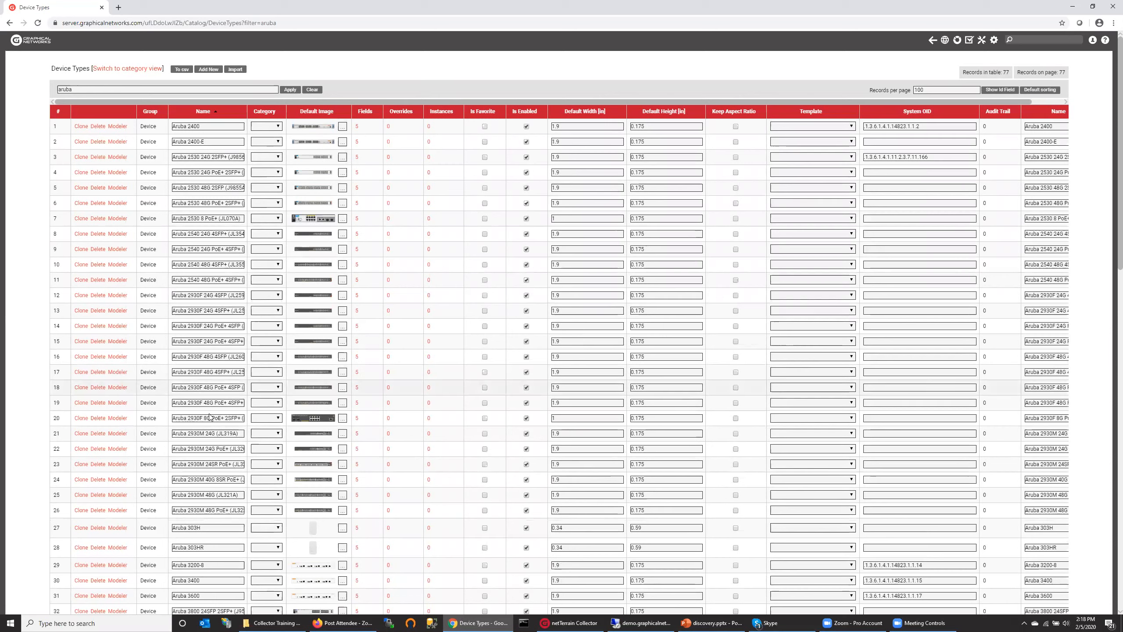
- Set the System OID of the Aruba AP-135 device type to the copied value 1.3.6.1.4.1.14823.1.2.59
scroll(214, 410, "down", 5)
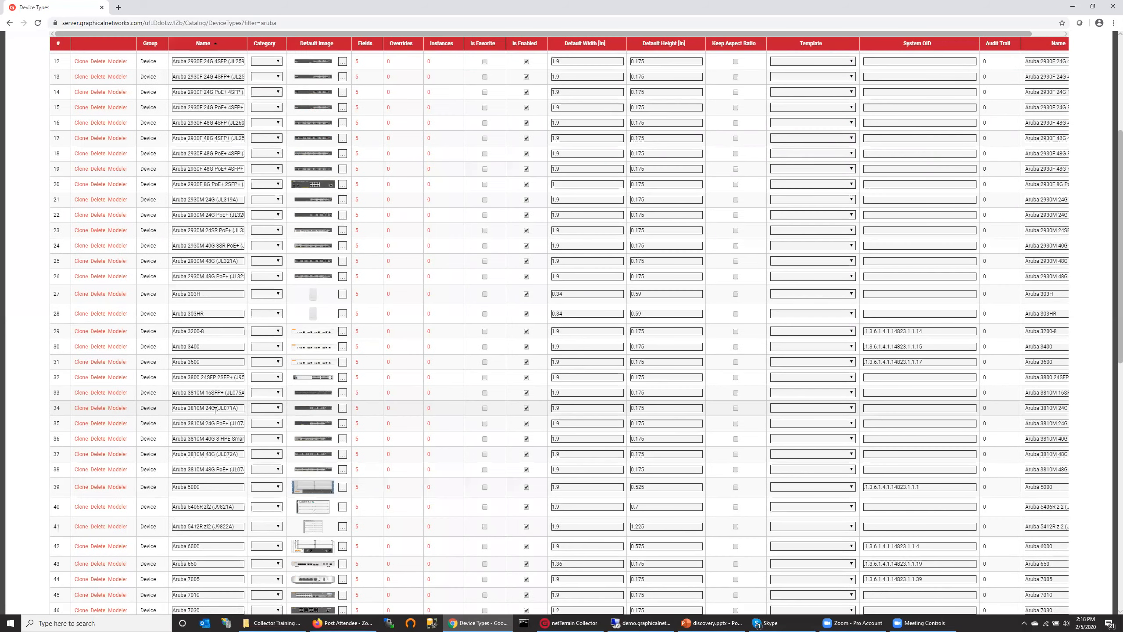
scroll(215, 410, "down", 7)
scroll(243, 451, "down", 6)
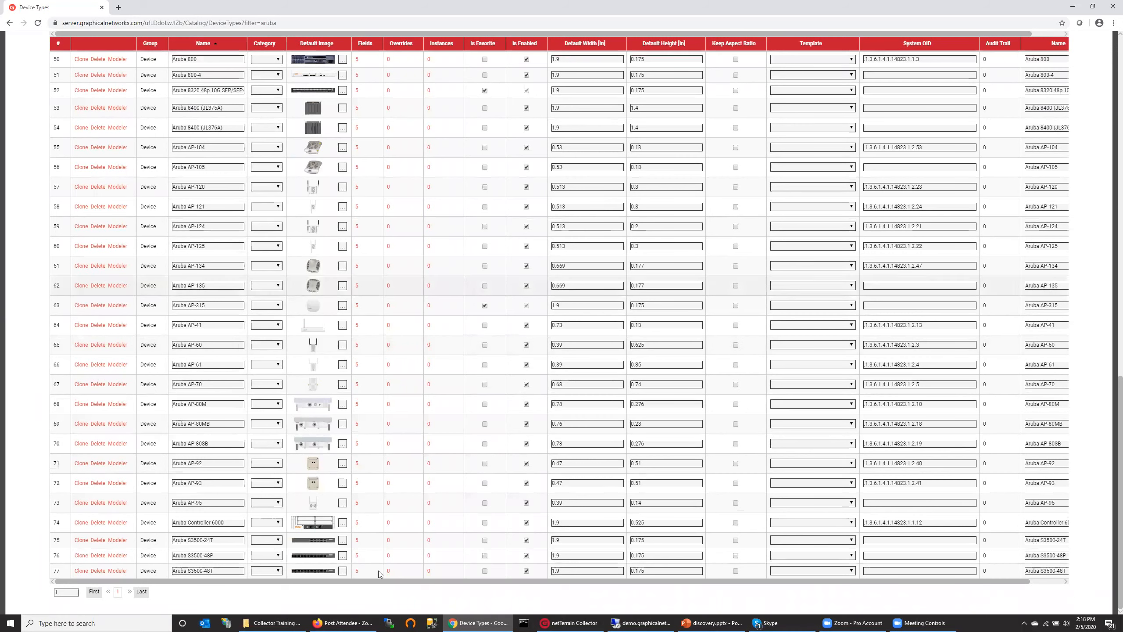
left_click_drag(381, 581, 556, 571)
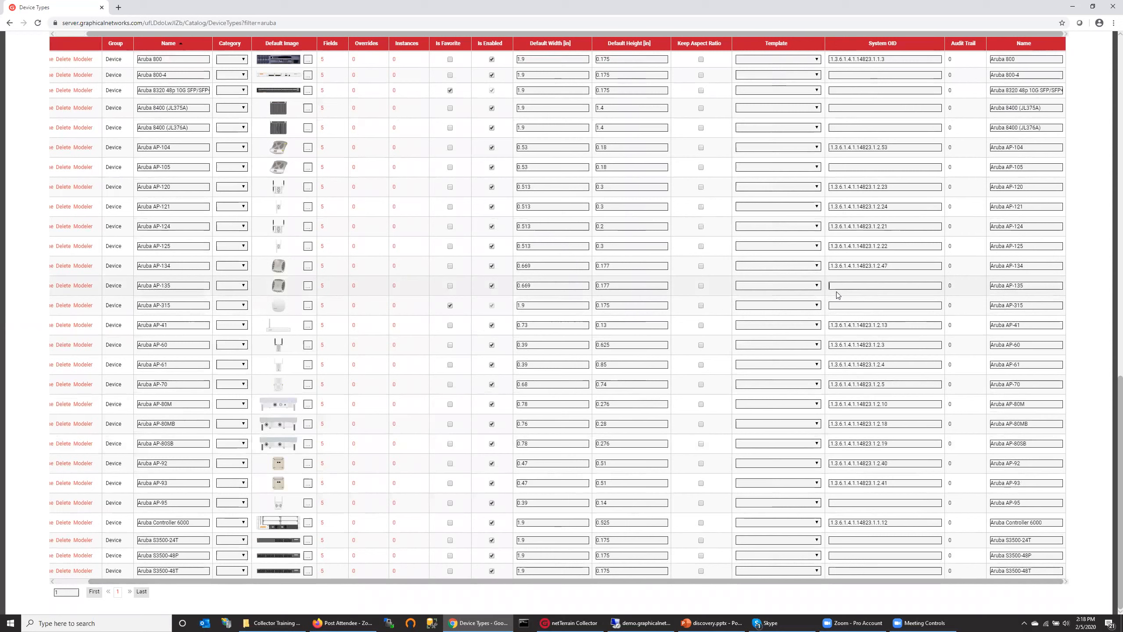
key("ctrl+v")
left_click(836, 306)
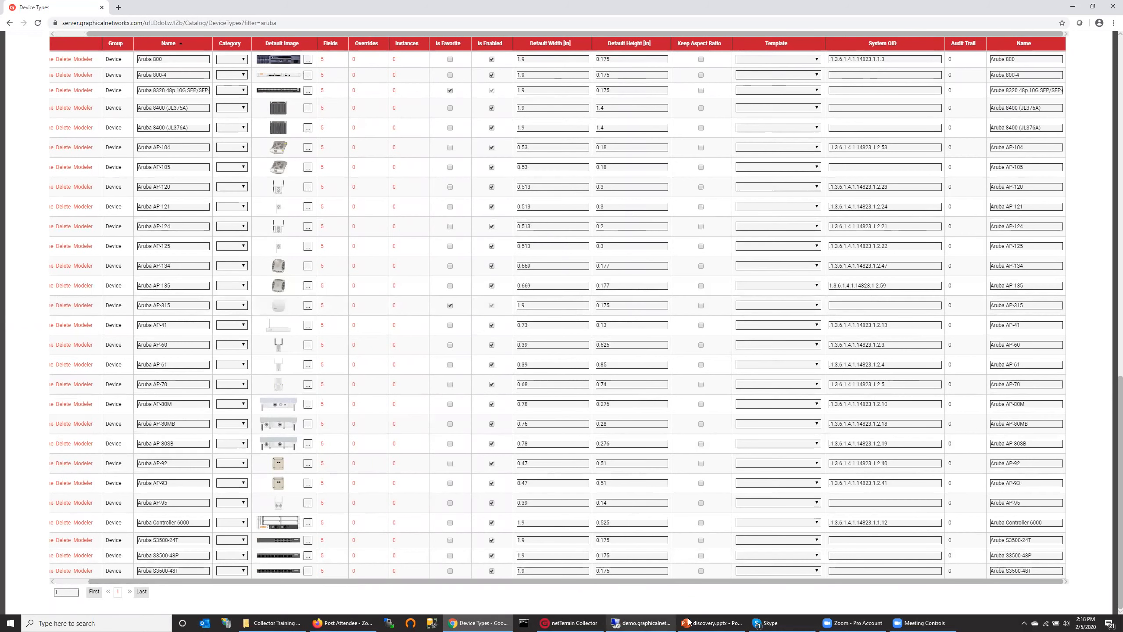
- Push the discovered data from netTerrain Collector to the server again and return to the netTerrain web application
left_click(593, 622)
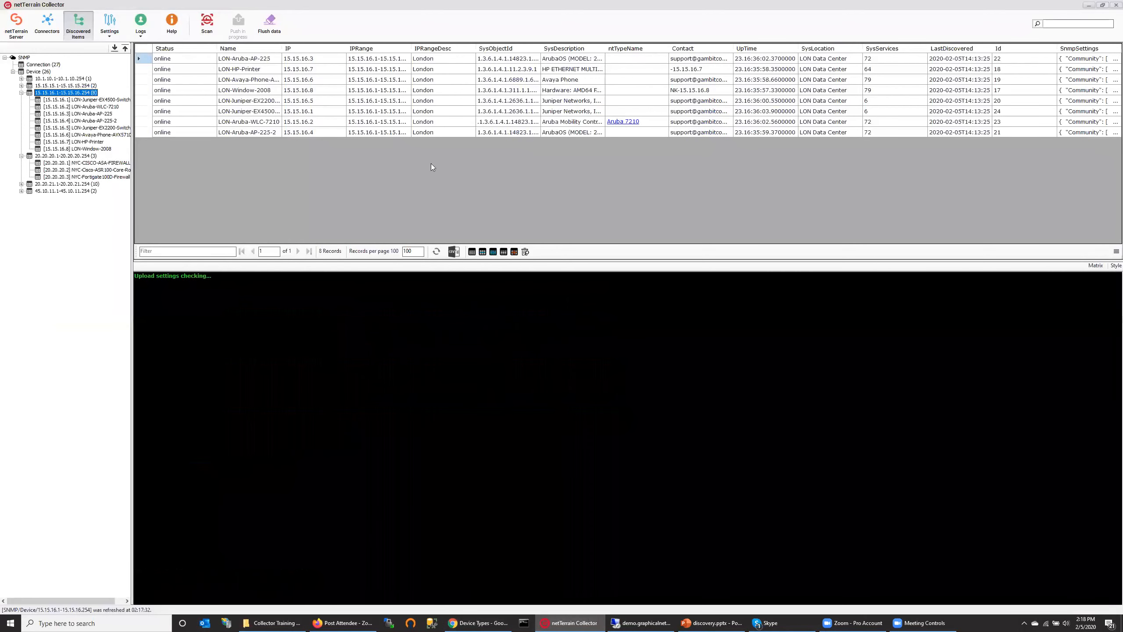
left_click(470, 622)
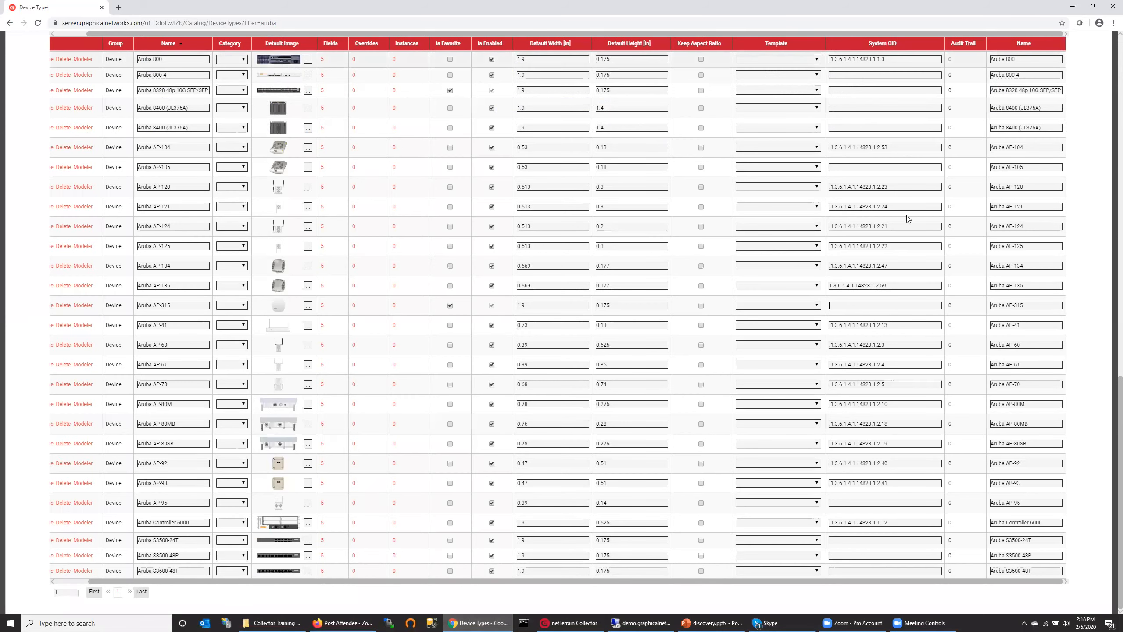
scroll(909, 217, "down", 1)
scroll(911, 205, "up", 15)
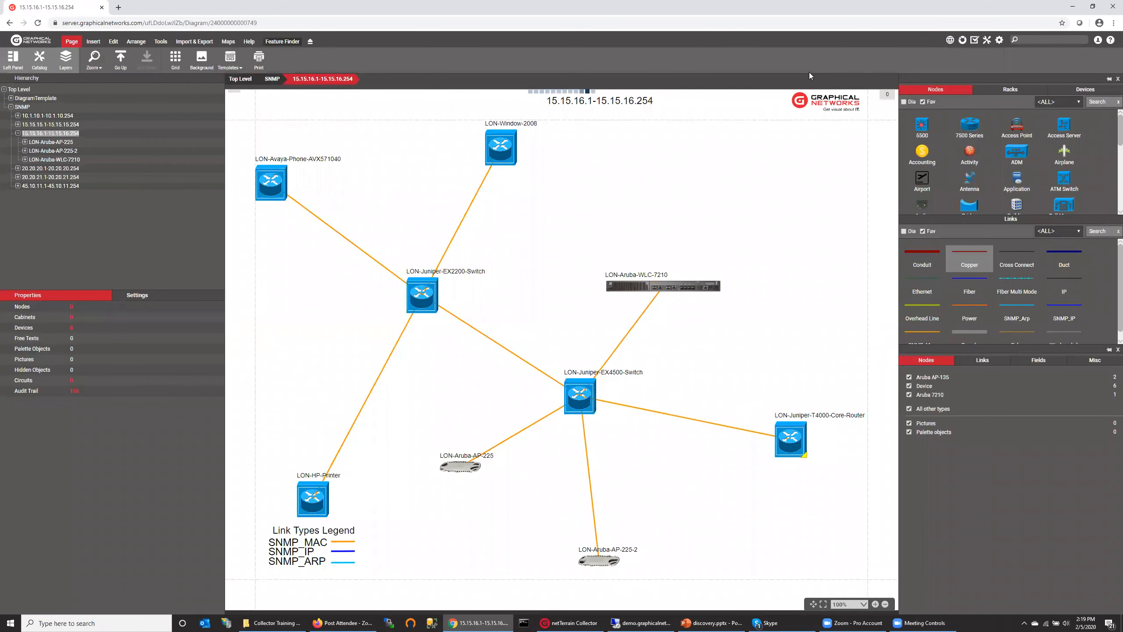
- Make the LON-Aruba-AP-225 and LON-Aruba-AP-225-2 access point images taller in the 15.15.16.1-15.15.16.254 diagram
left_click(476, 470)
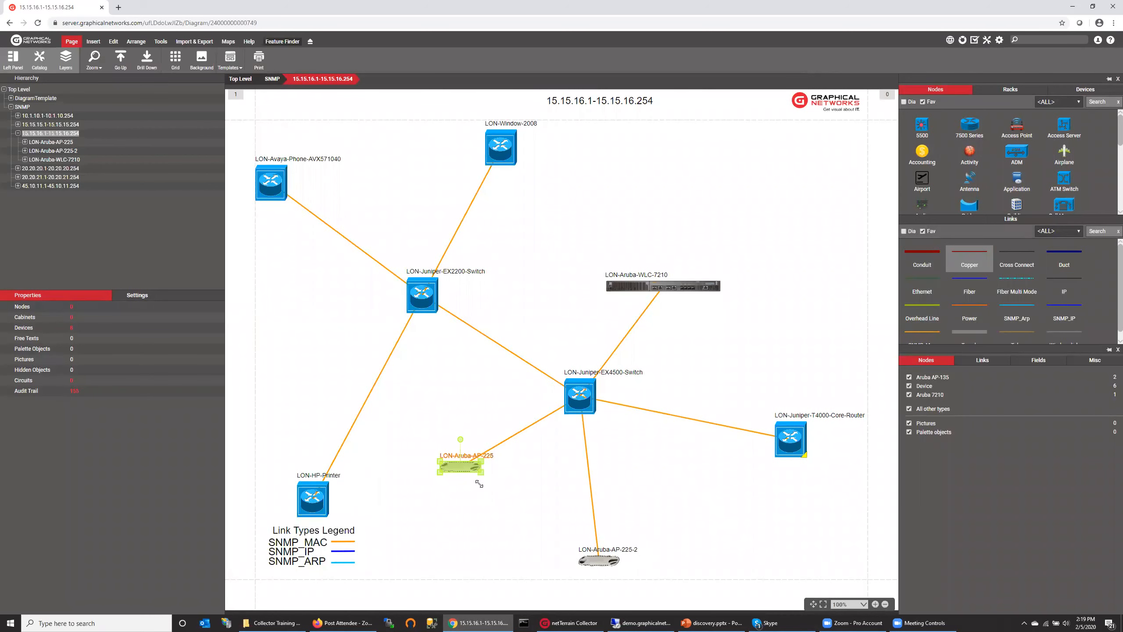
left_click_drag(482, 483, 484, 485)
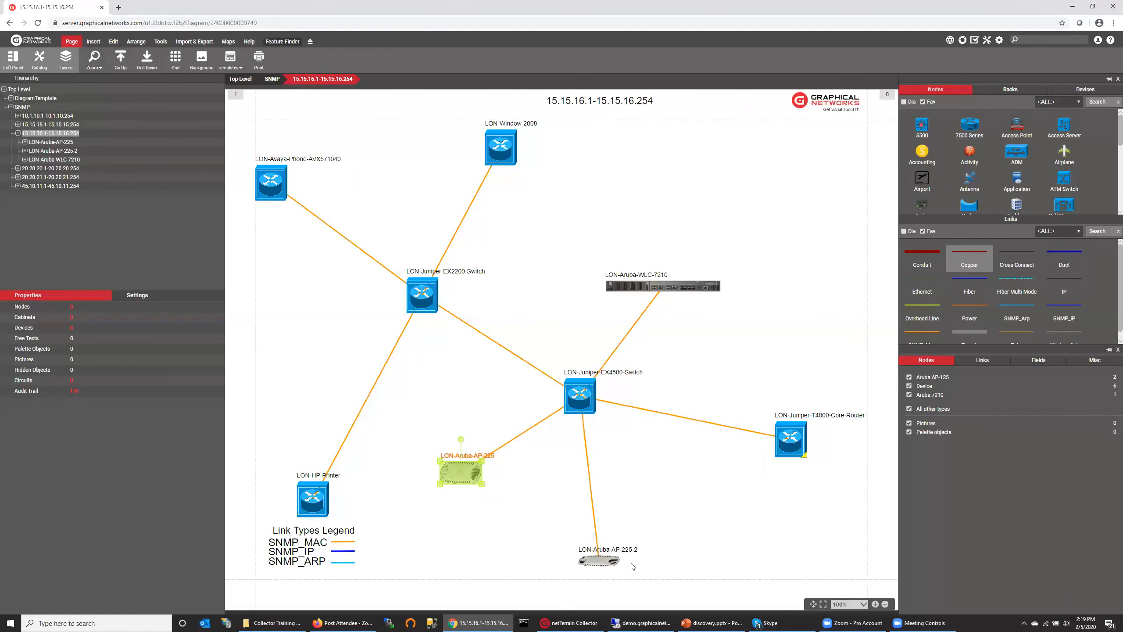
left_click(618, 556)
left_click_drag(617, 543, 623, 541)
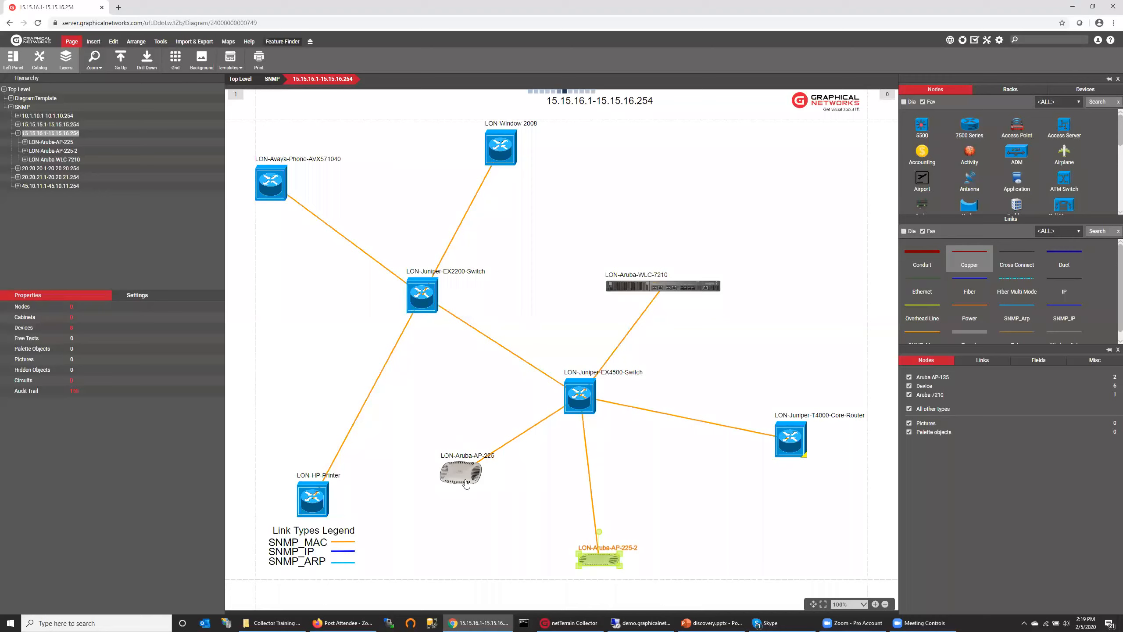
- Examine the properties of LON-Aruba-AP-225, LON-Aruba-WLC-7210 and LON-Juniper-T4000-Core-Router, and select LON-Juniper-EX4500-Switch
left_click(467, 483)
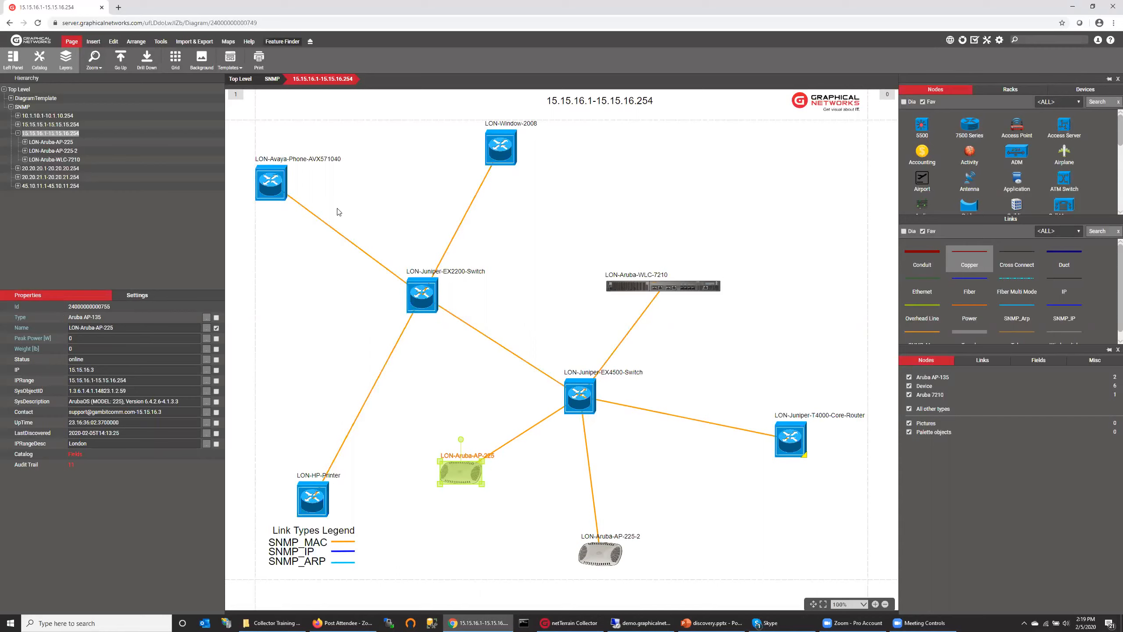
left_click(697, 285)
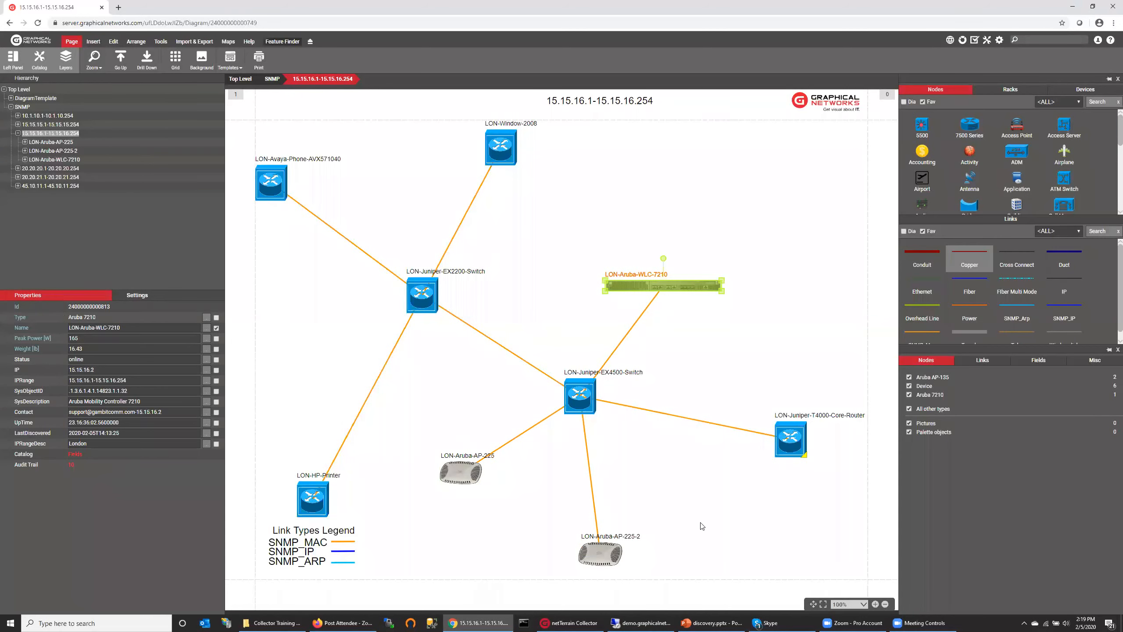
left_click(796, 450)
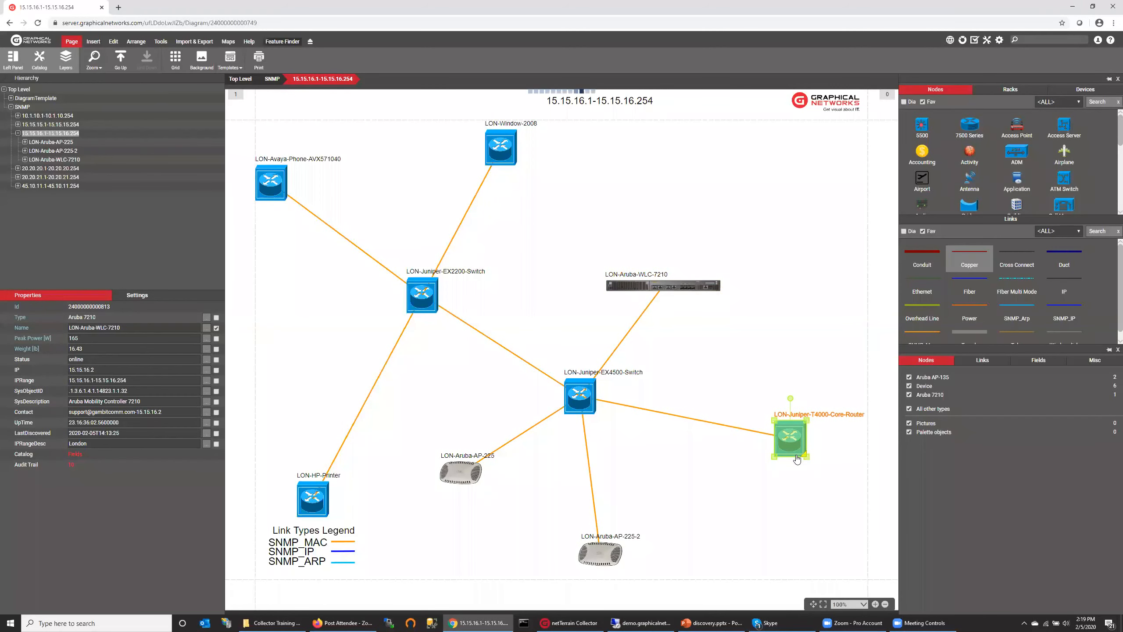
left_click(580, 398)
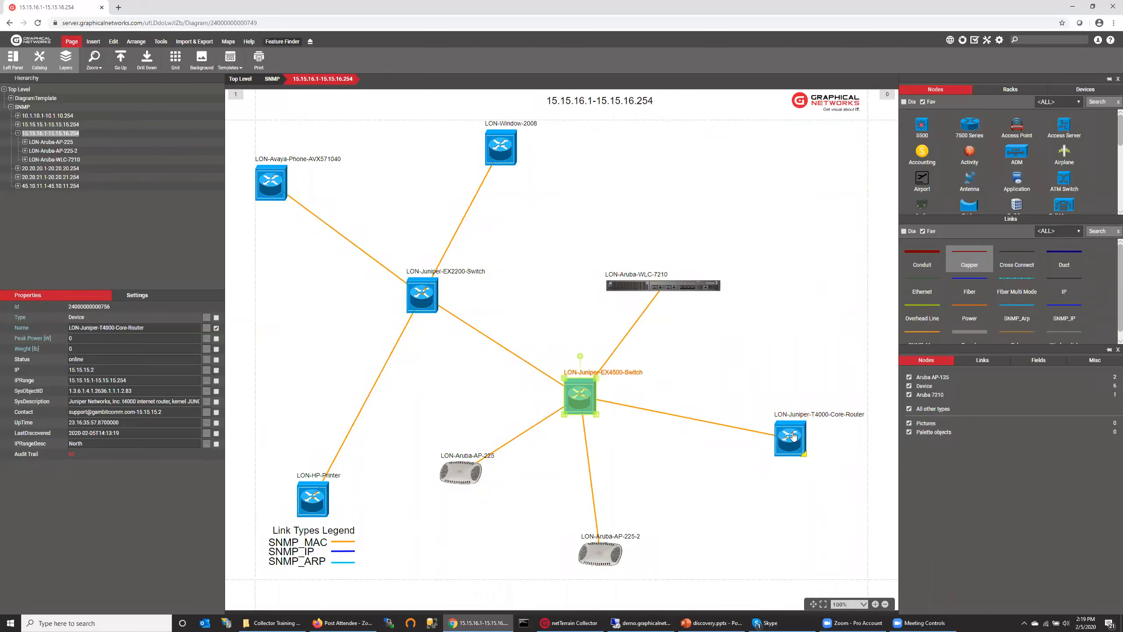
- Follow LON-Juniper-T4000-Core-Router to the 15.15.15.1-15.15.15.254 diagram and reposition the NYC-Cisco-ASR9000-Edge-Router and T4000 core router nodes
left_click(791, 448)
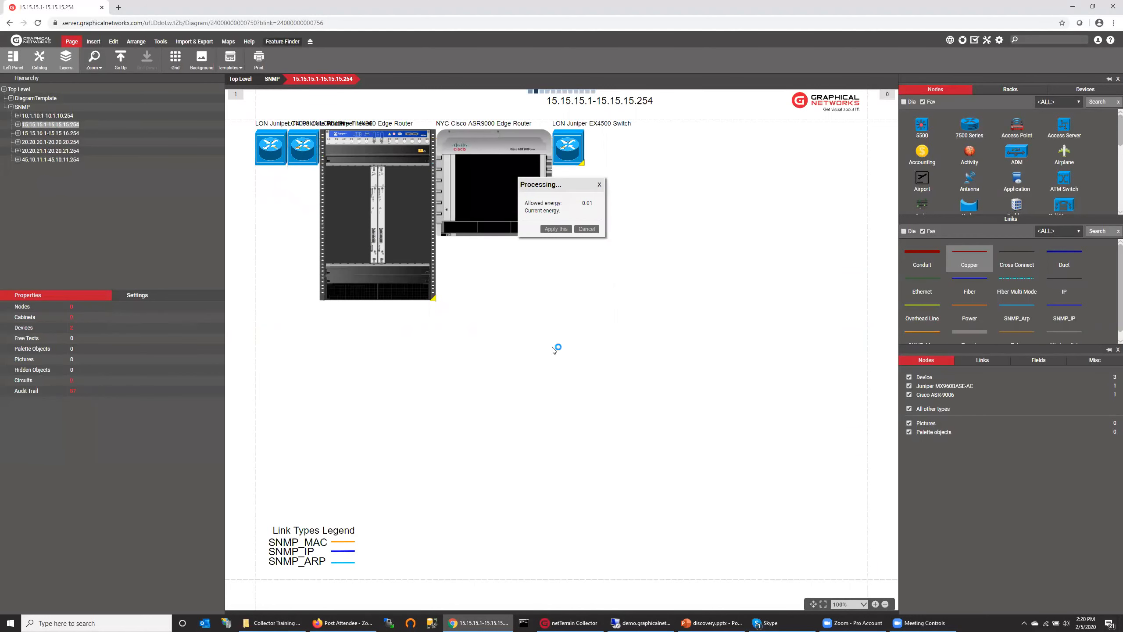
left_click(561, 517)
left_click_drag(538, 285, 357, 401)
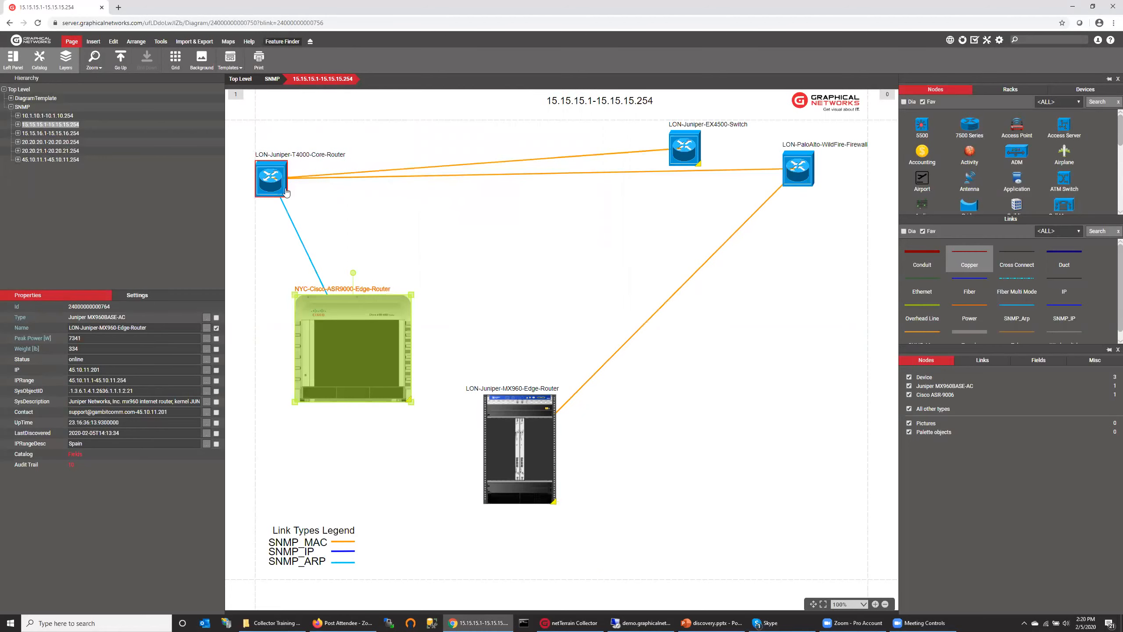
left_click_drag(286, 191, 507, 254)
- Follow LON-Juniper-EX4500-Switch to its home segment, go up to the SNMP diagram, and reopen the 15.15.16.1-15.15.16.254 segment
double_click(685, 150)
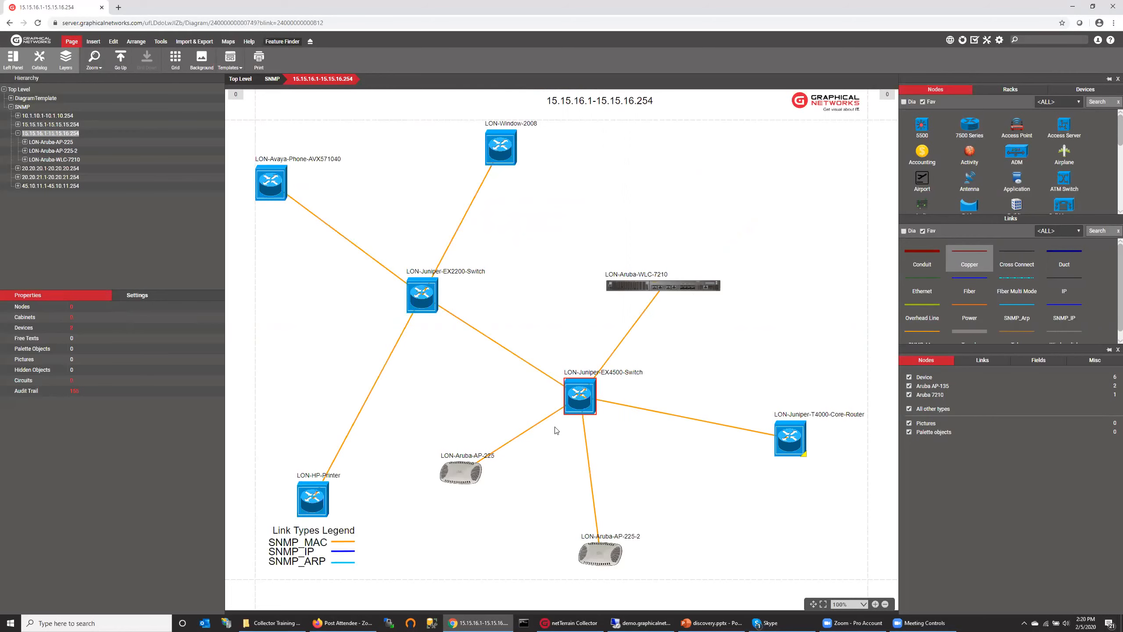
left_click(245, 83)
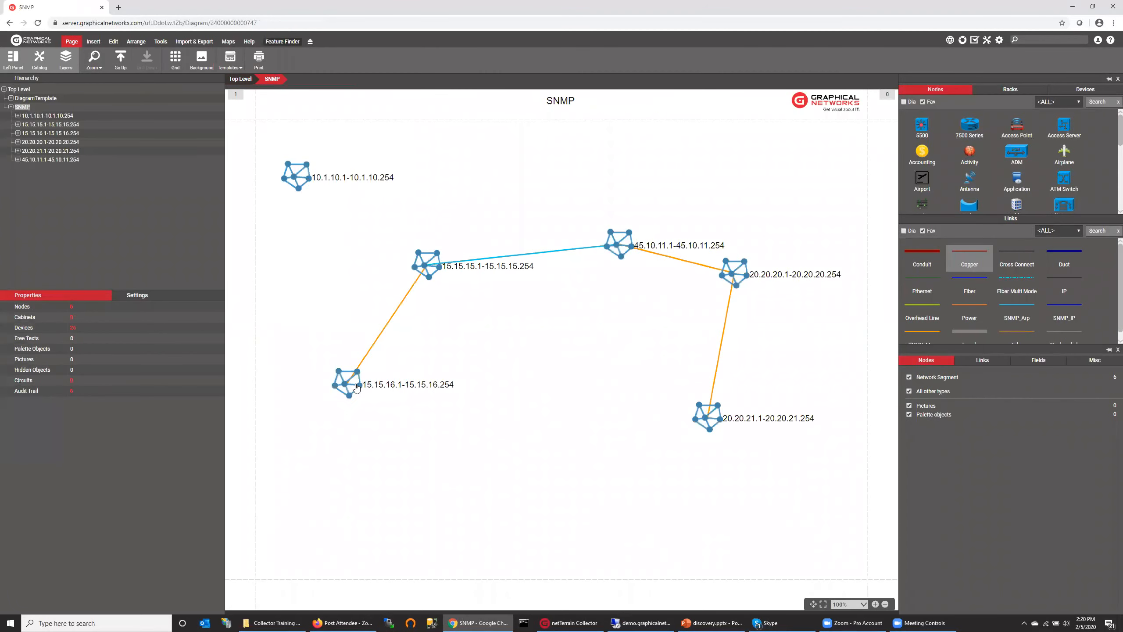
double_click(376, 389)
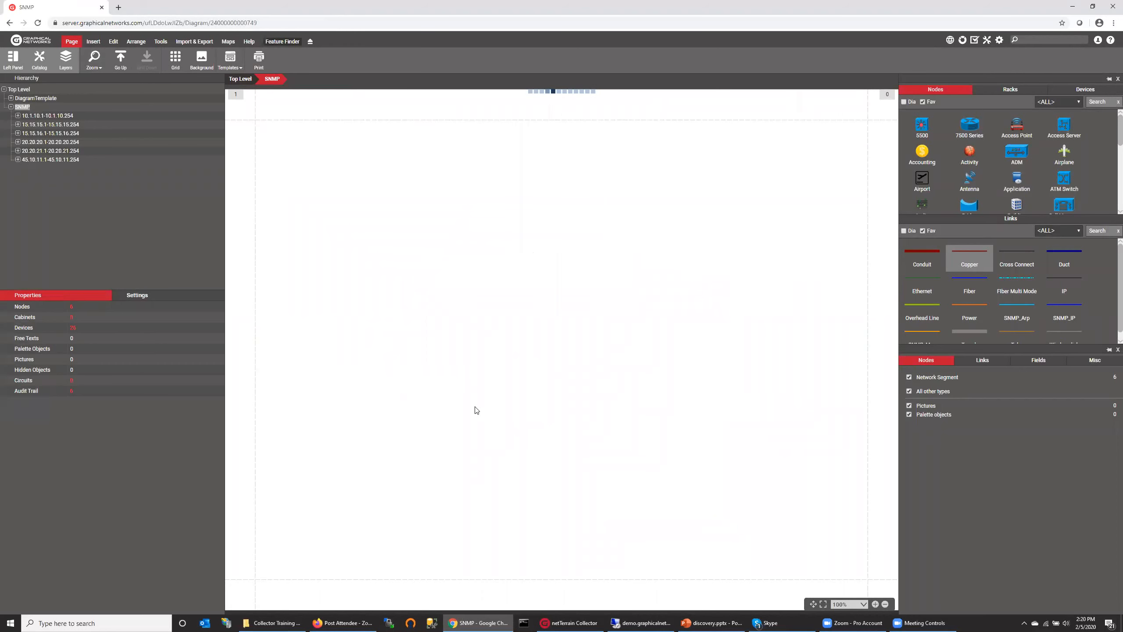
- Move LON-Aruba-WLC-7210 slightly higher in the diagram and paste a copy of it to the upper right of the original
left_click(692, 266)
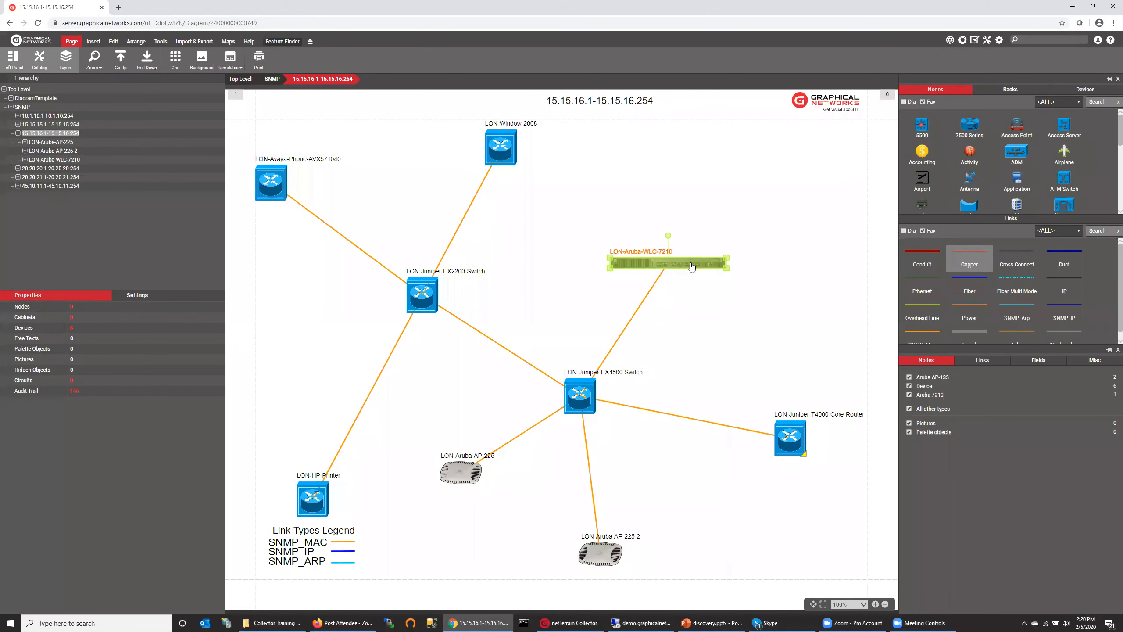
left_click_drag(692, 267, 693, 267)
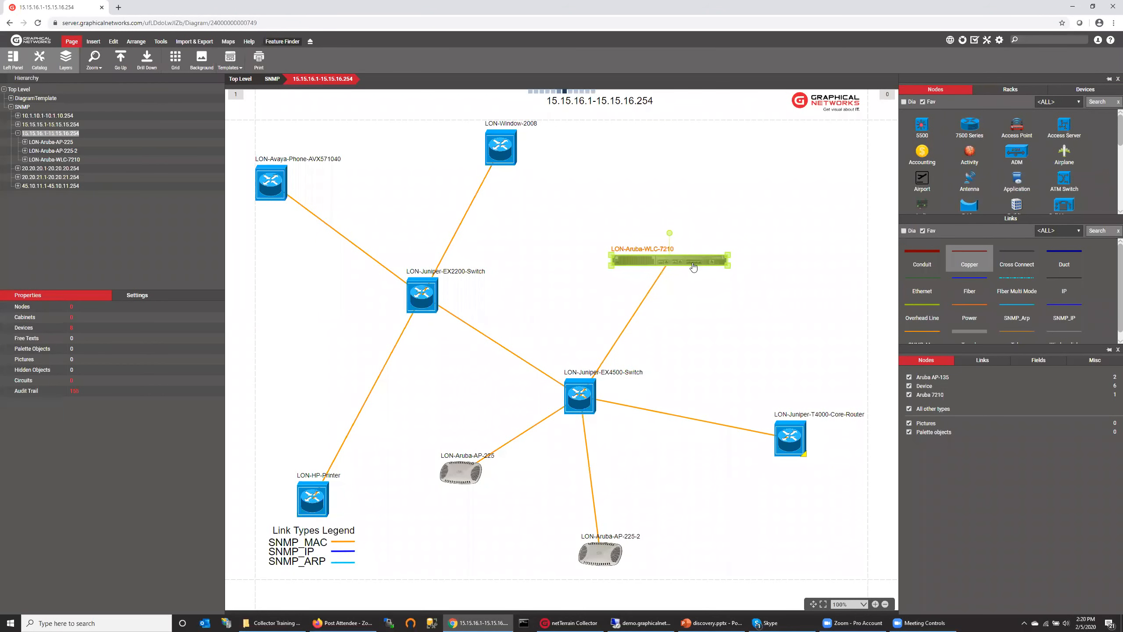
right_click(693, 266)
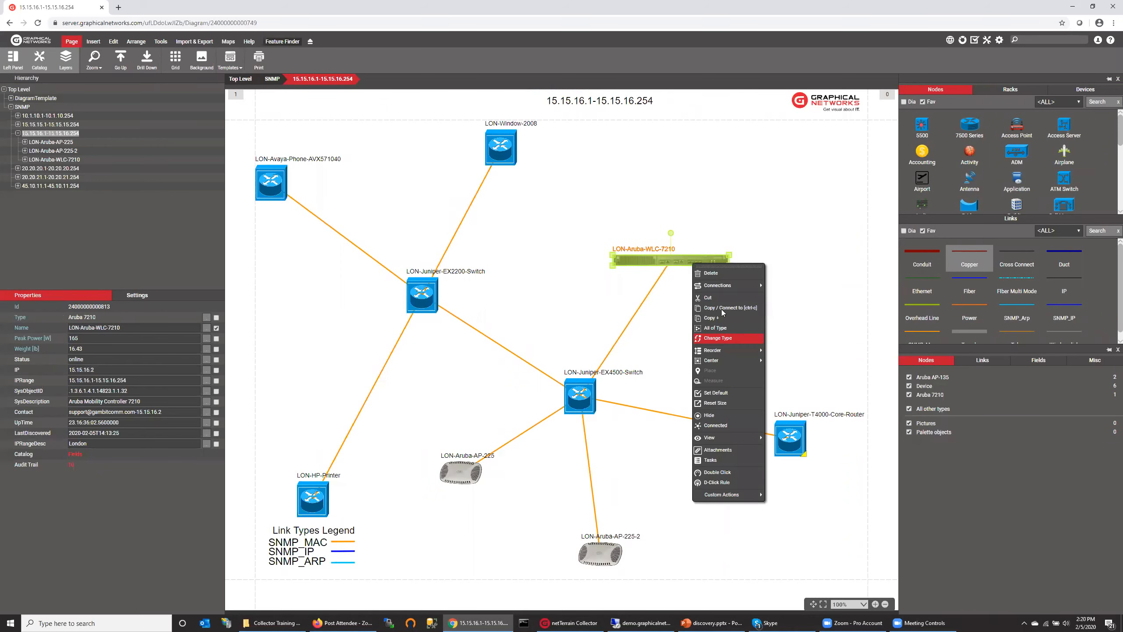
left_click(750, 224)
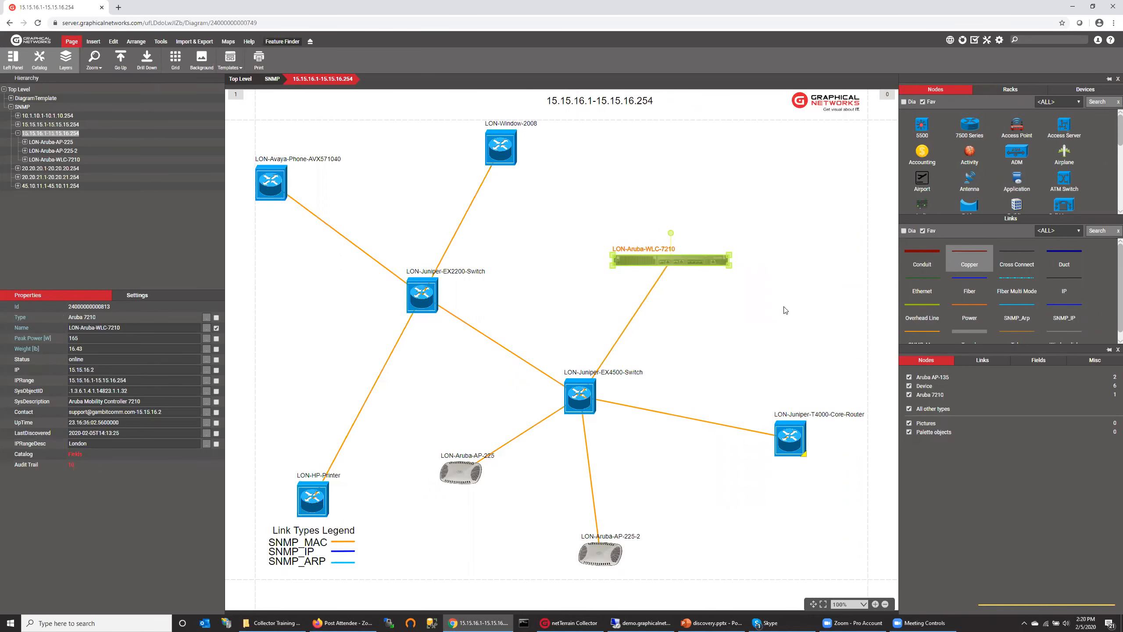
key("ctrl+c")
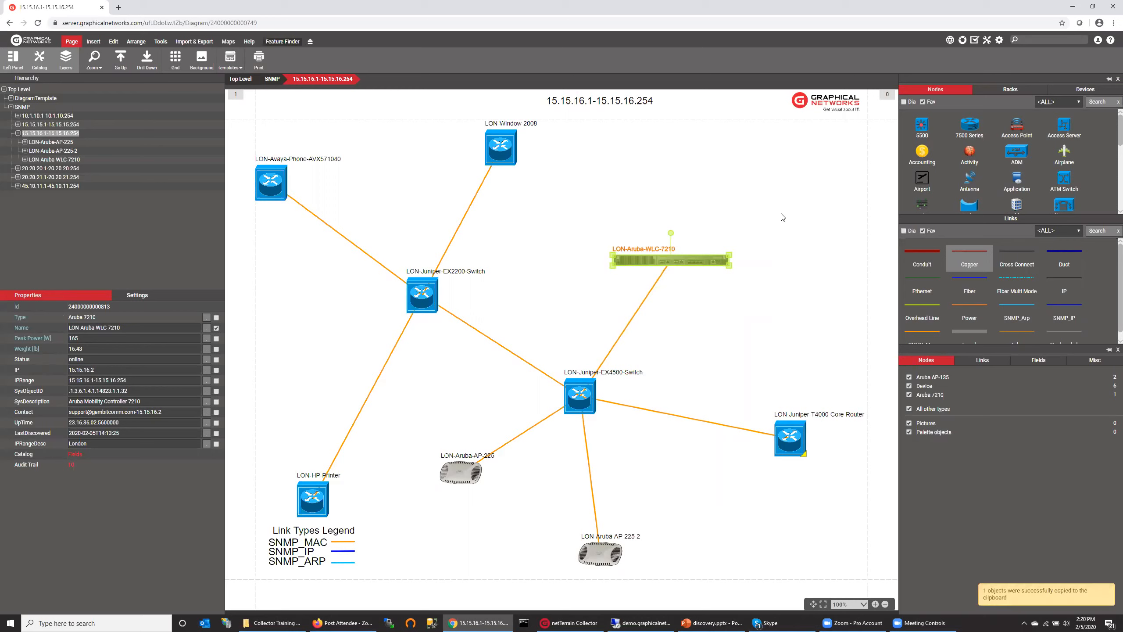
right_click(782, 212)
left_click(796, 230)
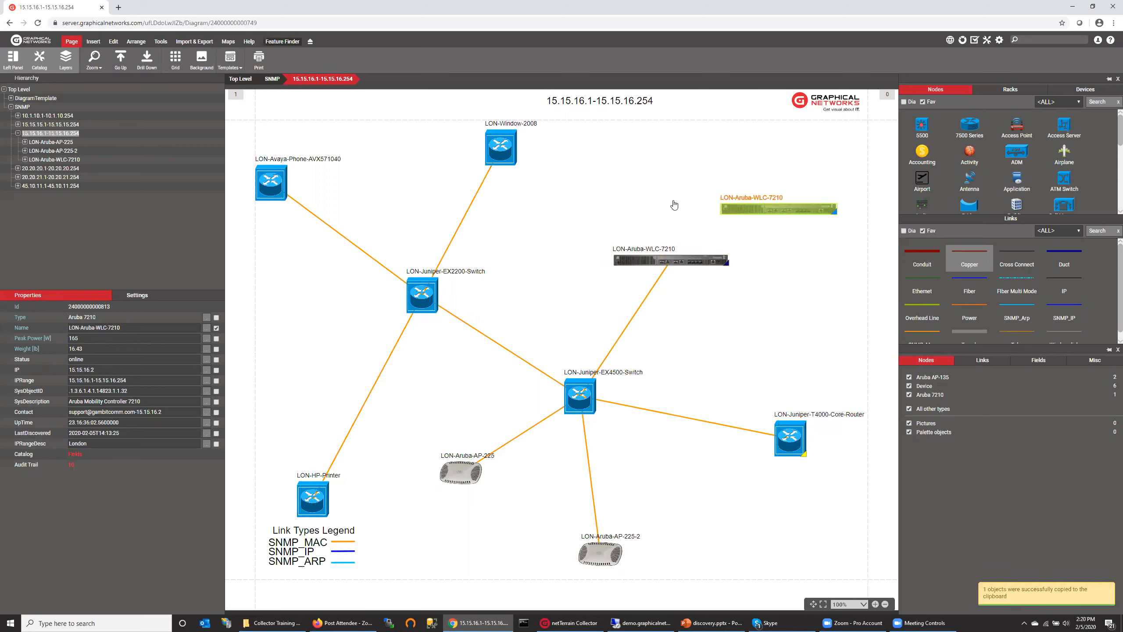
- Cut the pasted copy of LON-Aruba-WLC-7210 from the segment diagram and go up to the SNMP diagram
right_click(710, 208)
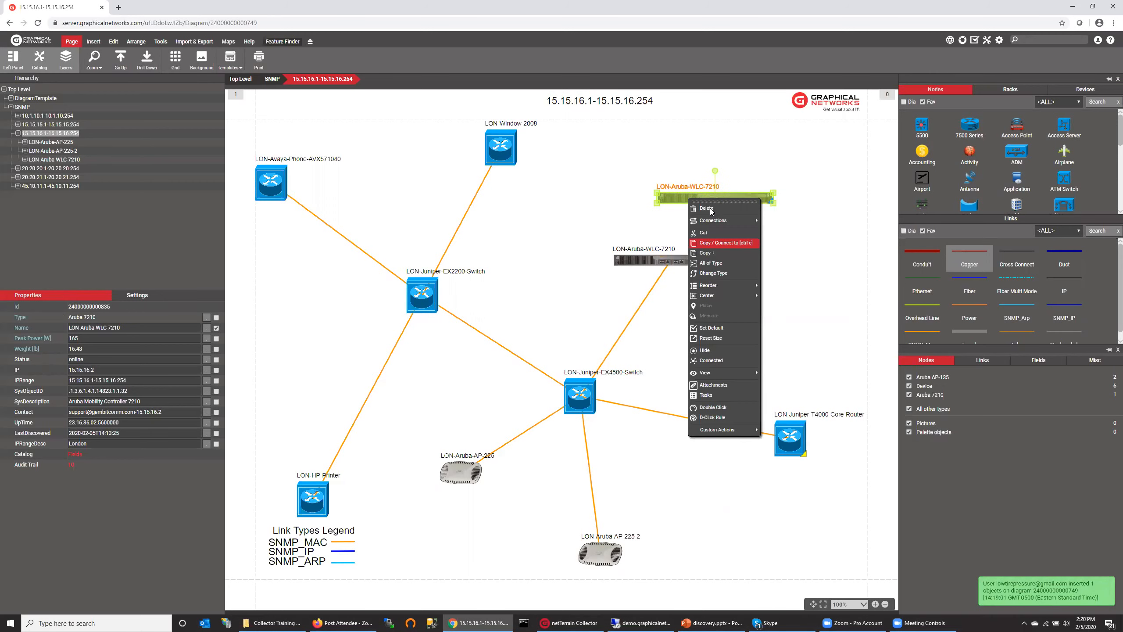
left_click(730, 231)
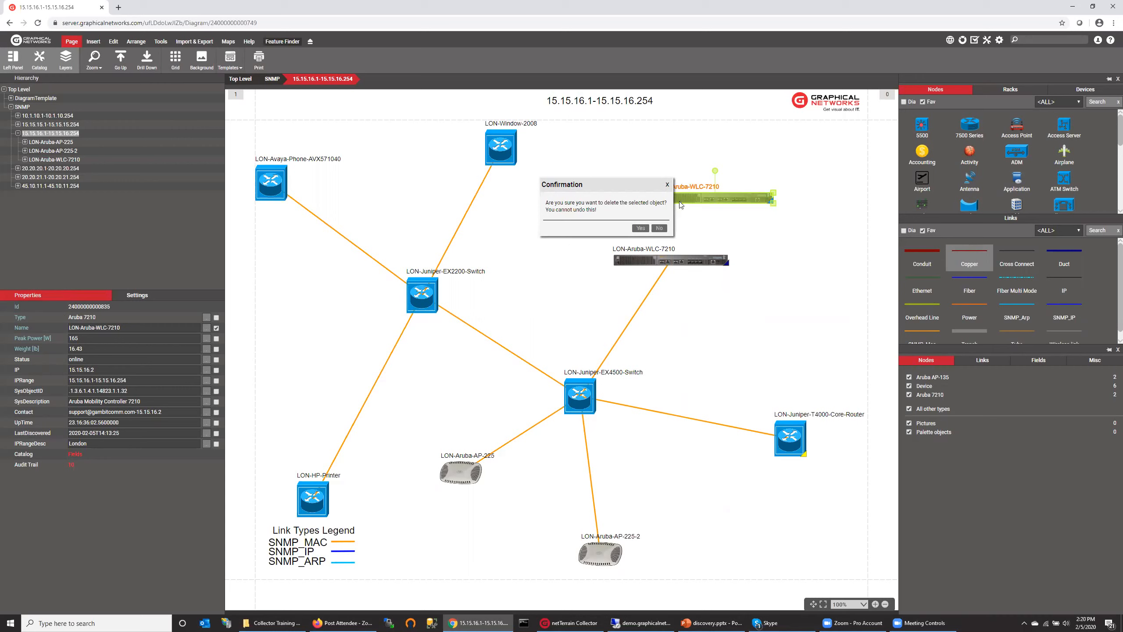
right_click(706, 234)
left_click(696, 235)
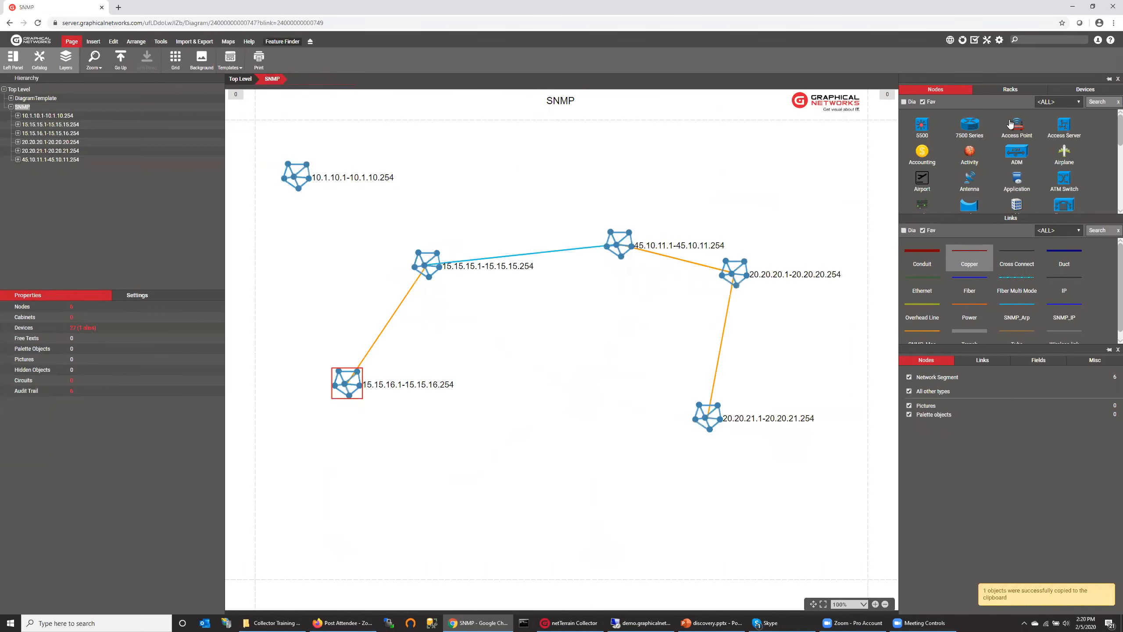
- Add a Building node to the SNMP diagram, open it, and place a Floor node inside it
left_click(1104, 101)
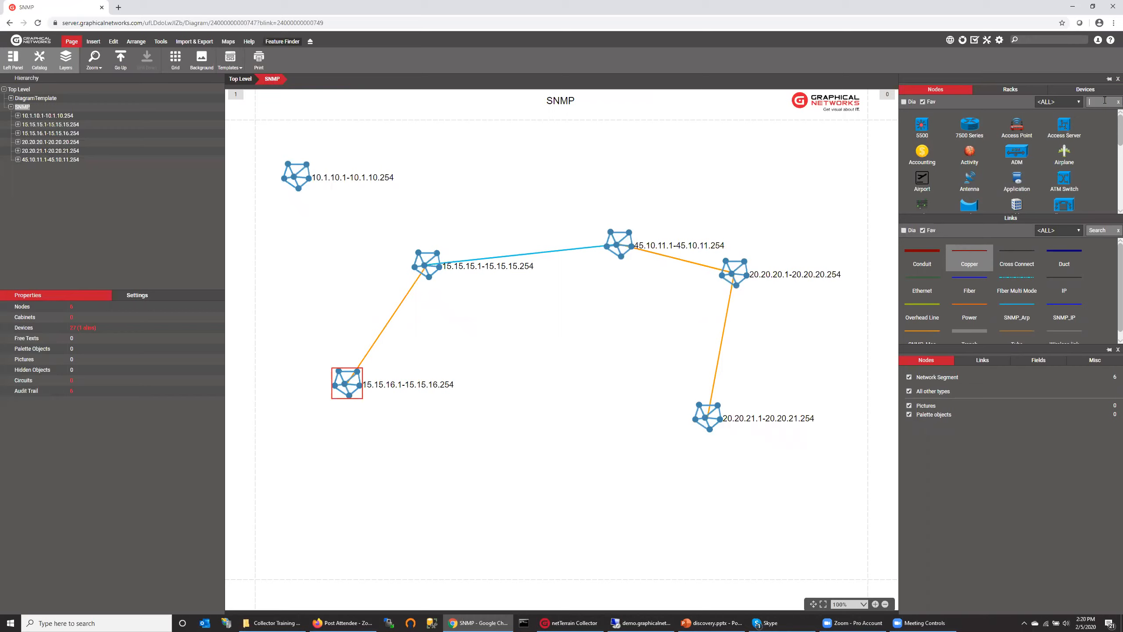
type("bui")
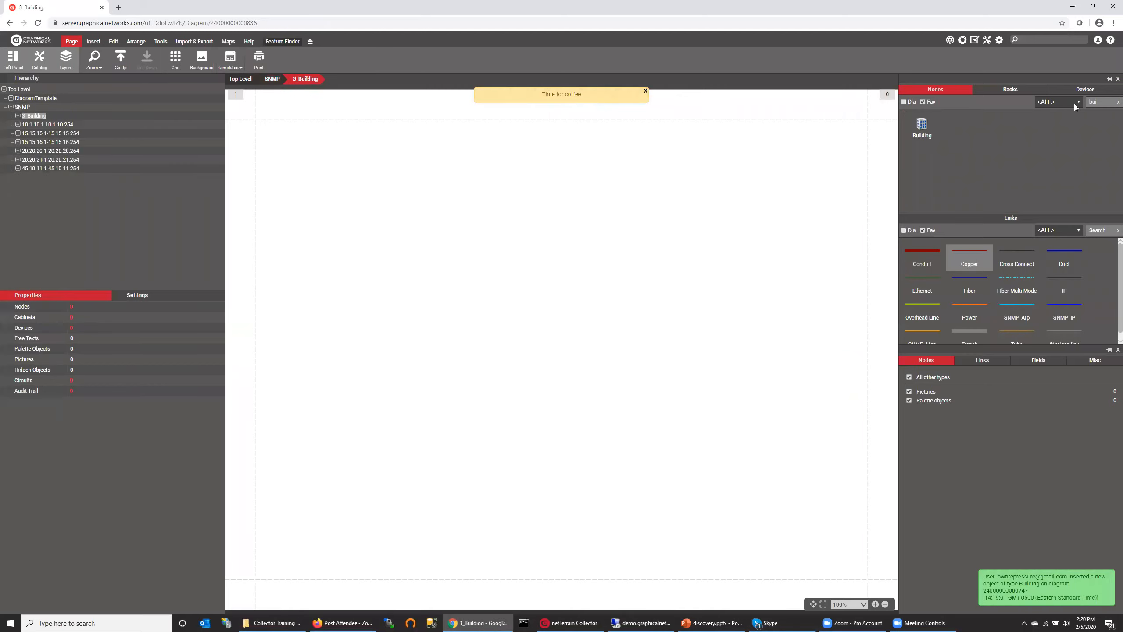
type("floor")
left_click_drag(331, 442, 526, 461)
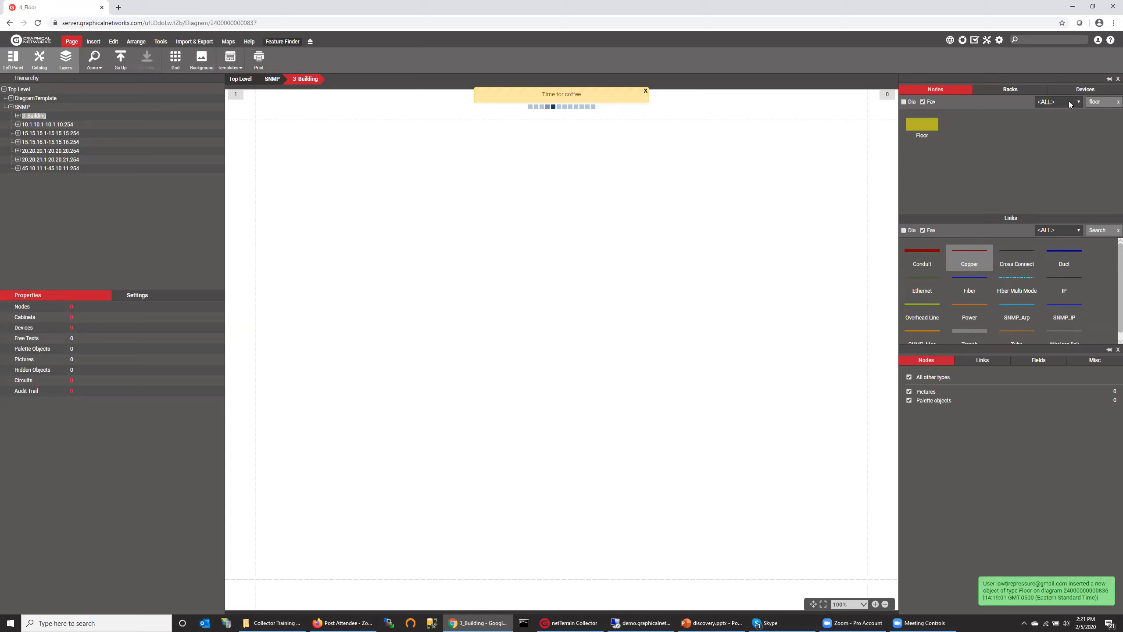
- Open the floor, search the node catalog for room, and place an IBM 36U 7014-T00 rack on the floor diagram
type("room")
left_click_drag(1105, 103, 1045, 105)
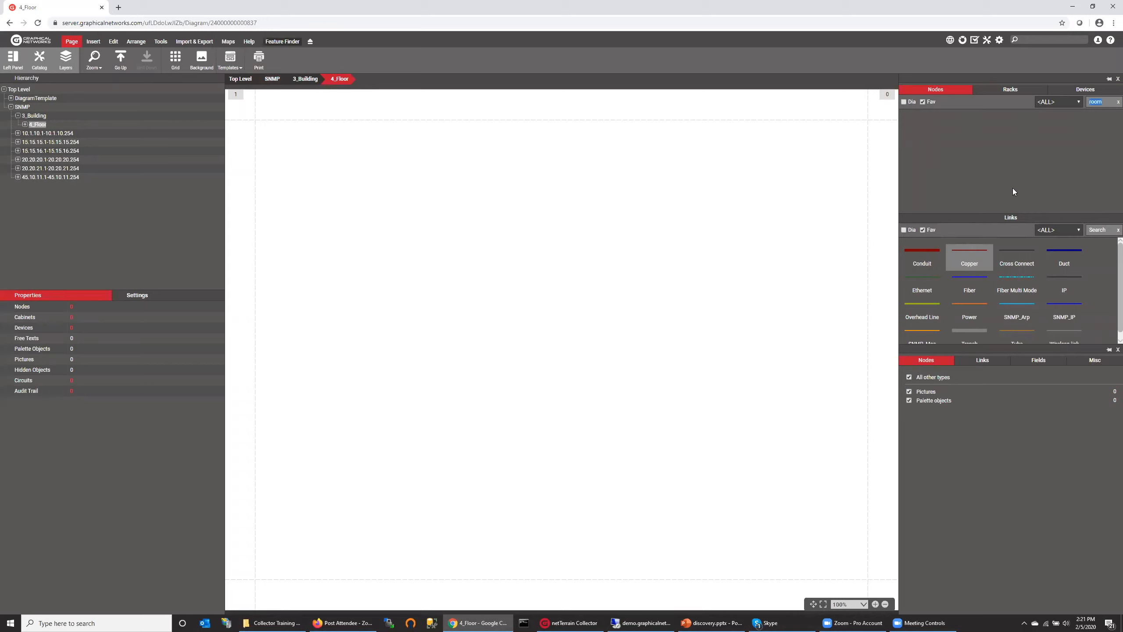
left_click(1010, 89)
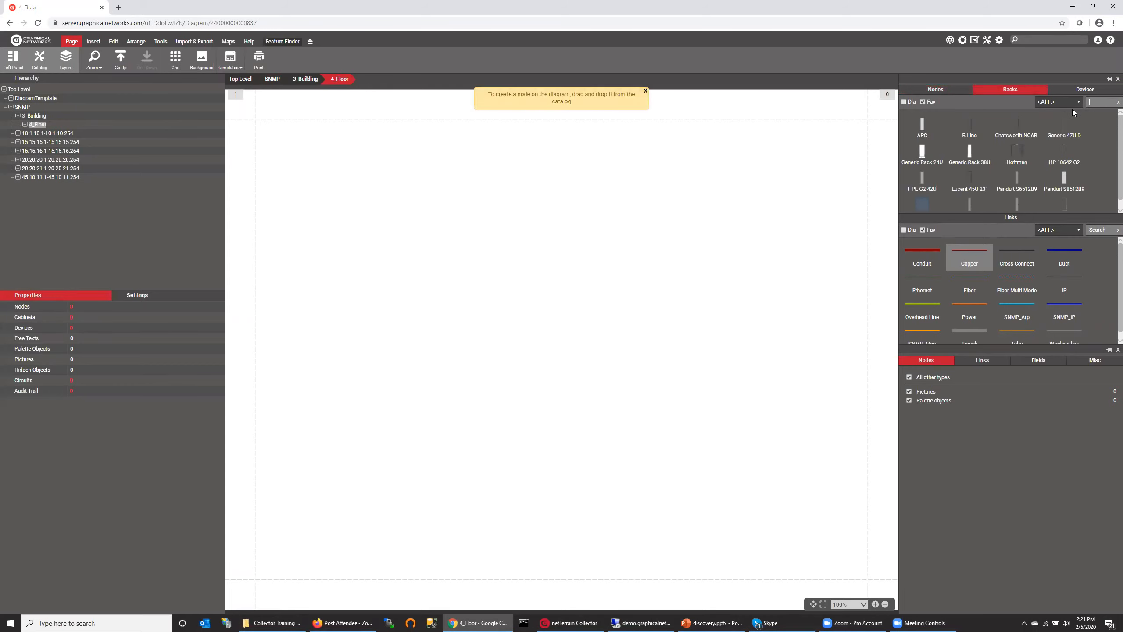
left_click(1072, 102)
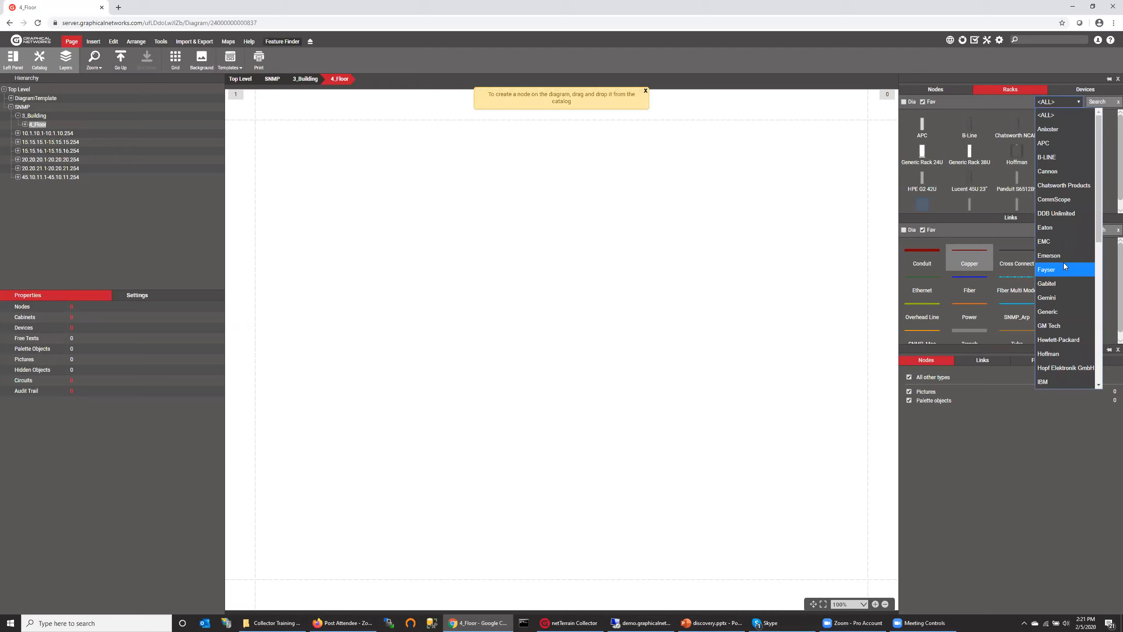
scroll(1076, 320, "down", 3)
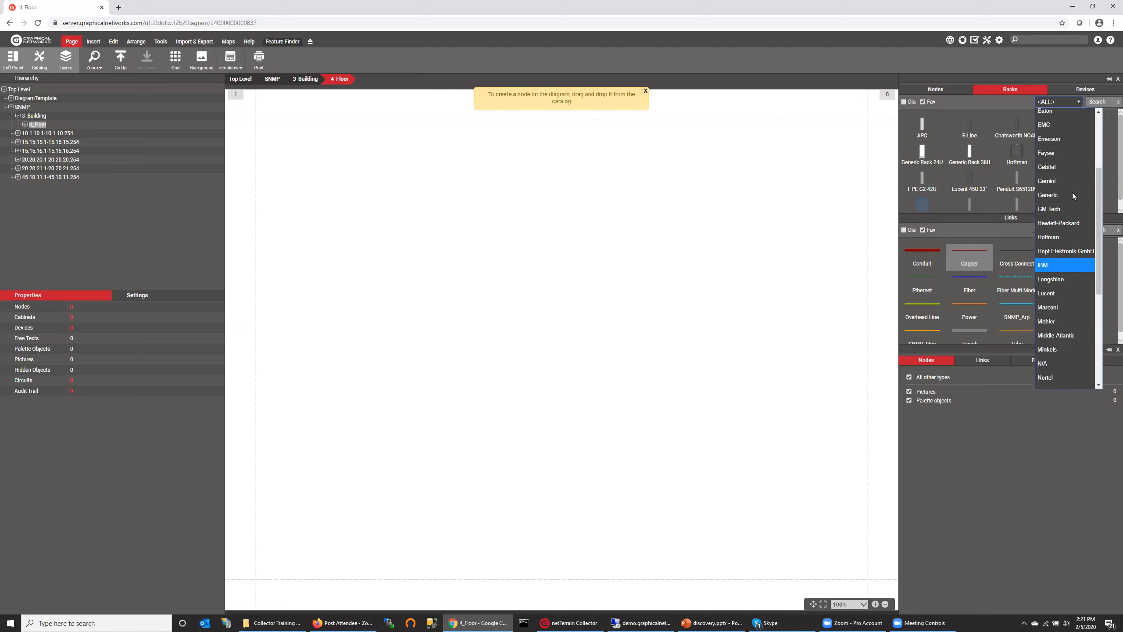
left_click(1066, 267)
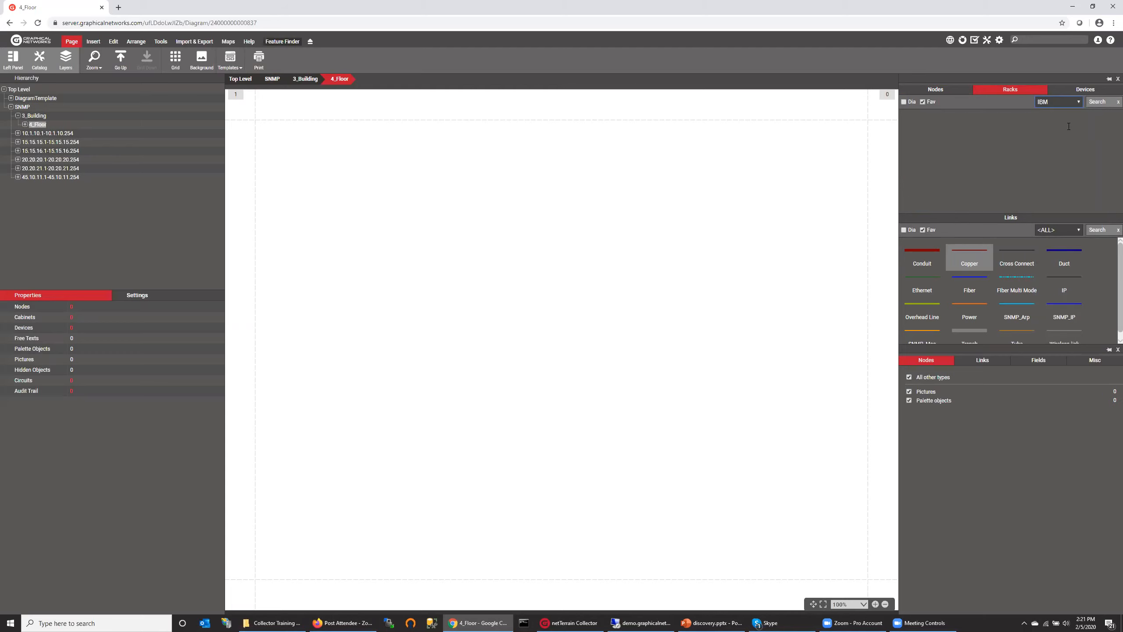
left_click(924, 102)
left_click_drag(923, 130, 600, 329)
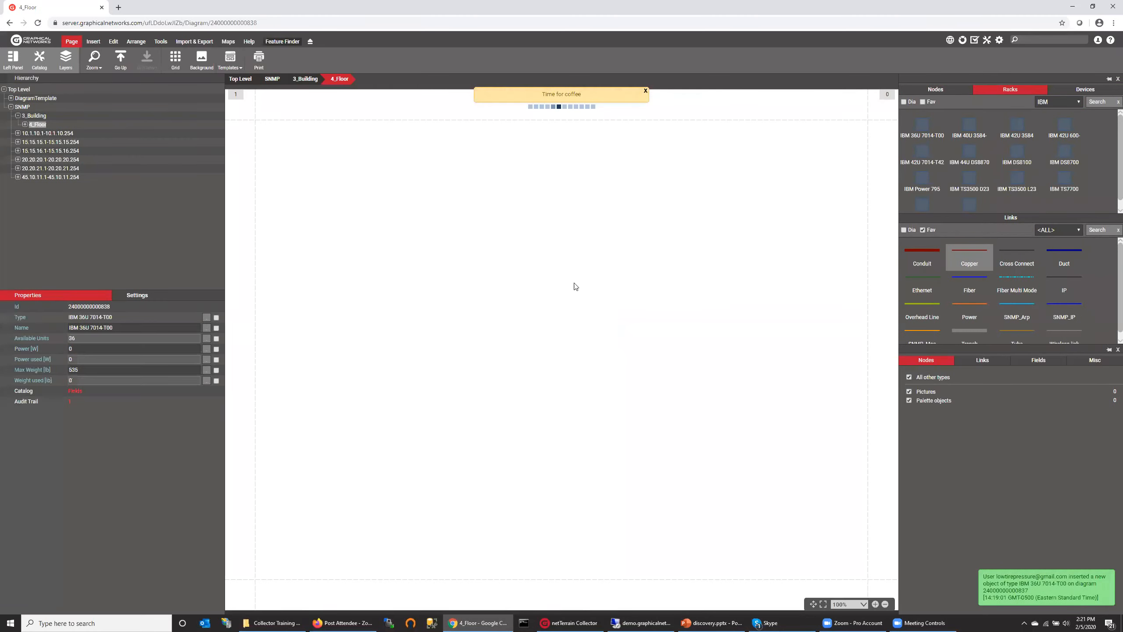
- Paste the cut LON-Aruba-WLC-7210 copy into the IBM 36U 7014-T00 rack and mount it in the upper third
right_click(394, 190)
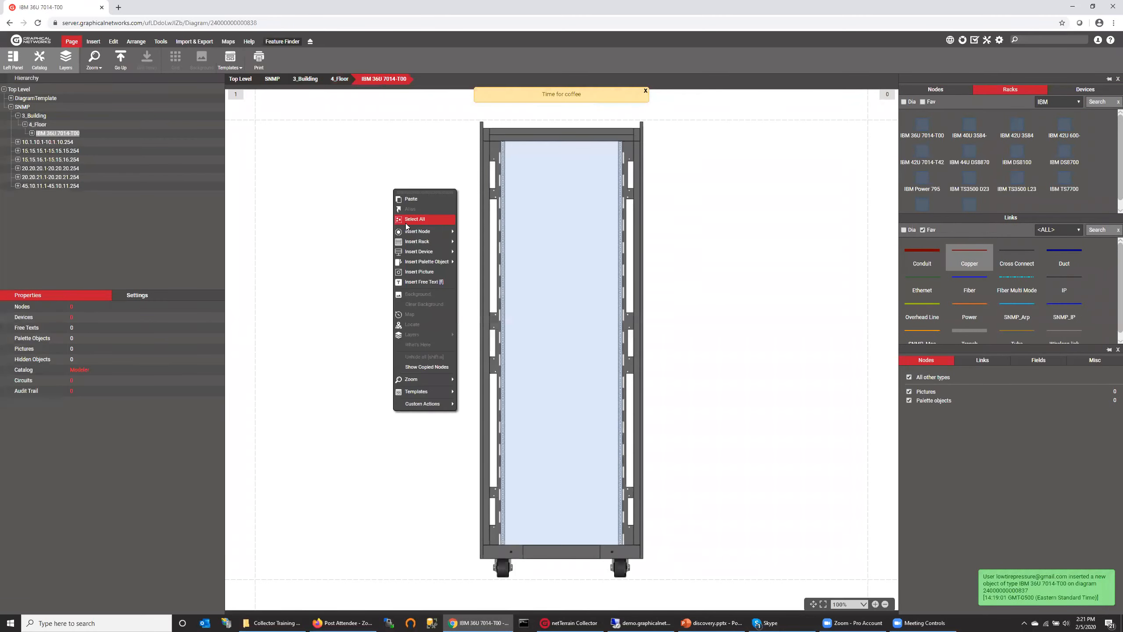
left_click(413, 200)
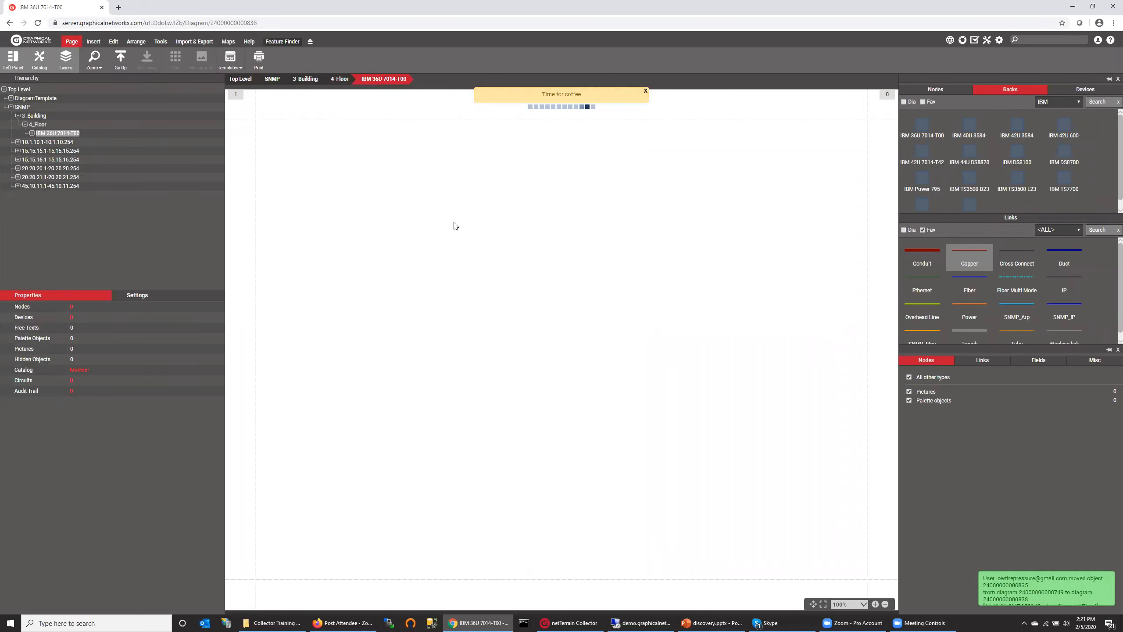
left_click_drag(427, 192, 606, 252)
left_click(676, 265)
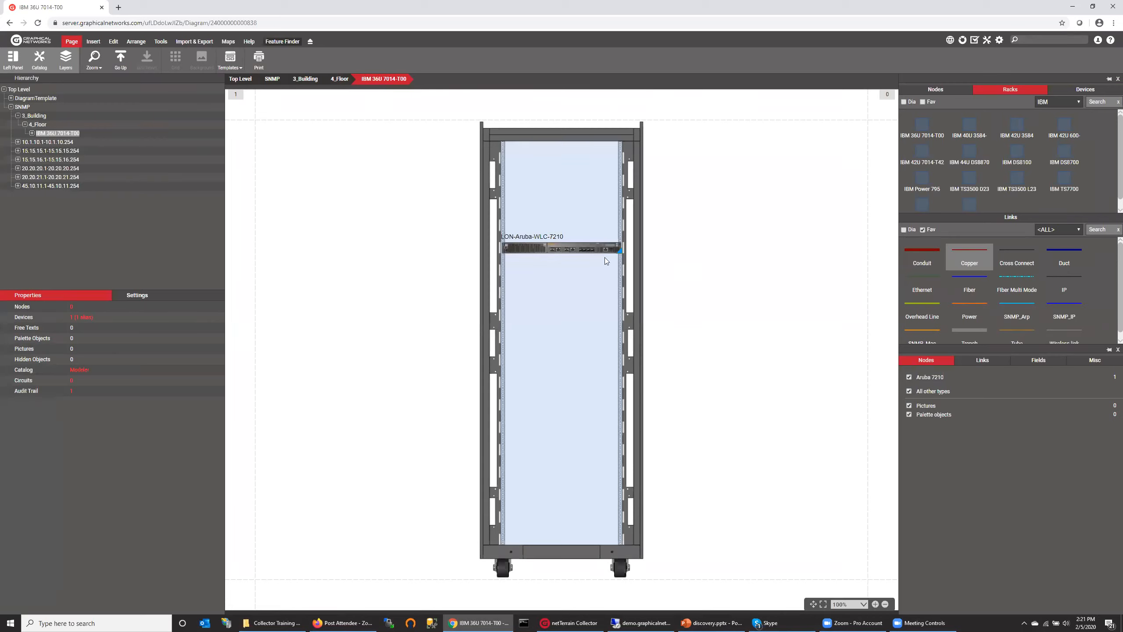
left_click(584, 248)
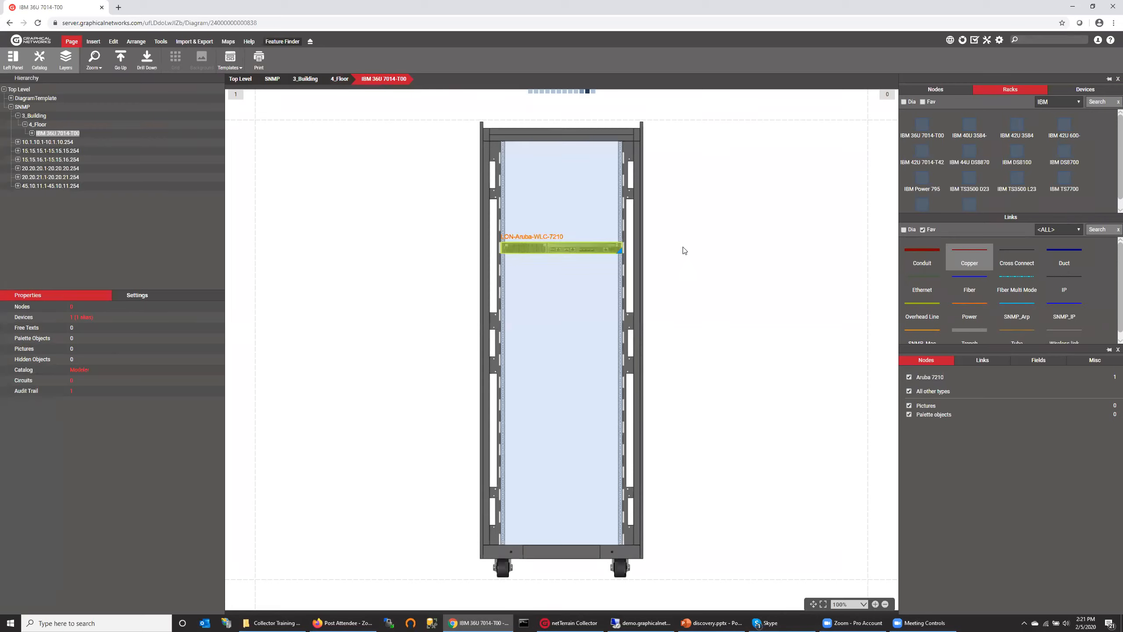
left_click(373, 210)
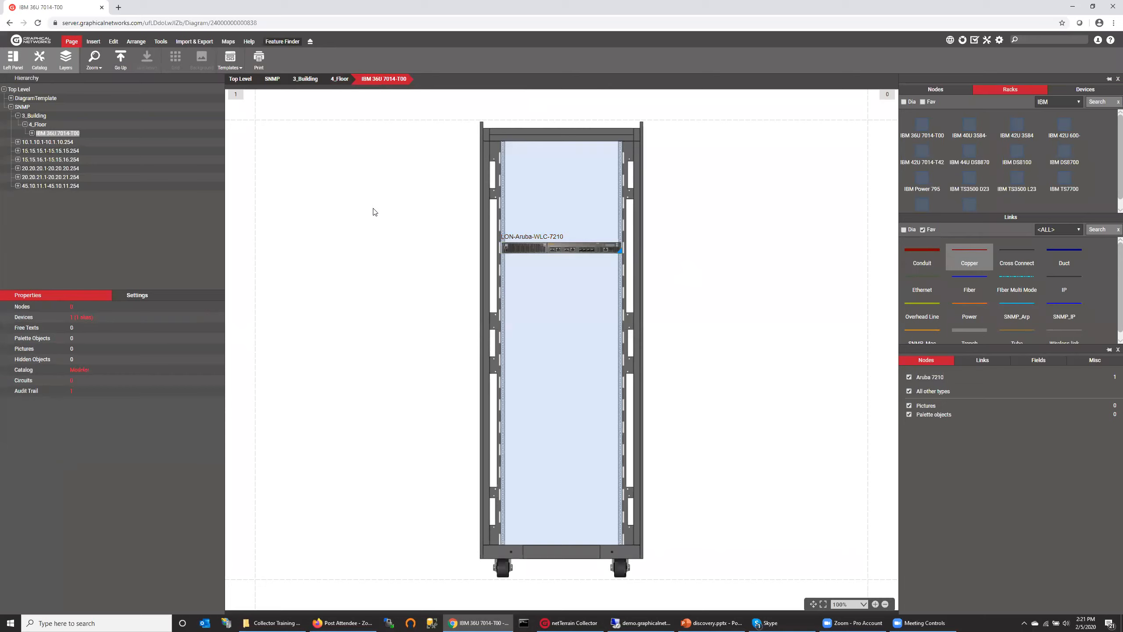
- Trace the racked LON-Aruba-WLC-7210 copy to its master node in the 15.15.16.1-15.15.16.254 diagram
left_click(339, 80)
left_click(579, 250)
right_click(579, 249)
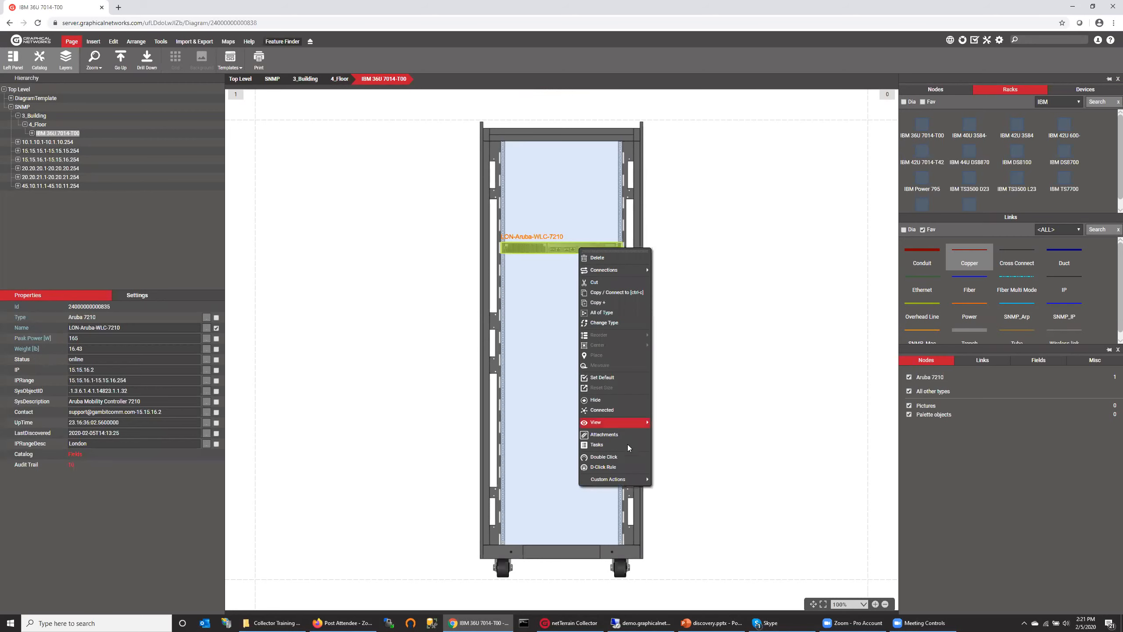
mouse_move(627, 423)
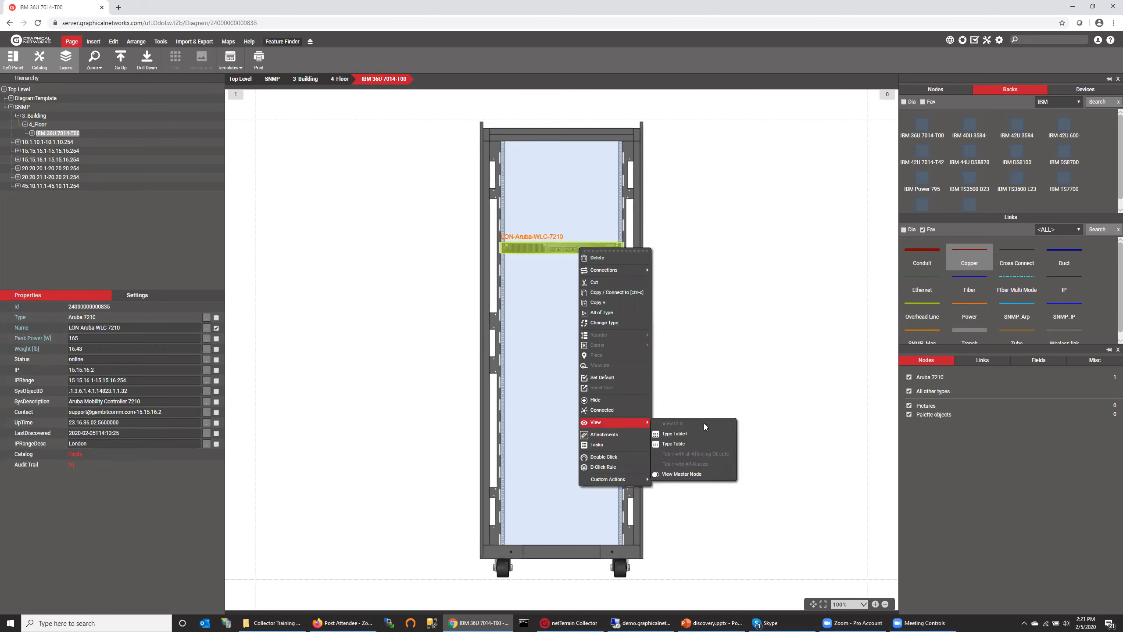
left_click(696, 472)
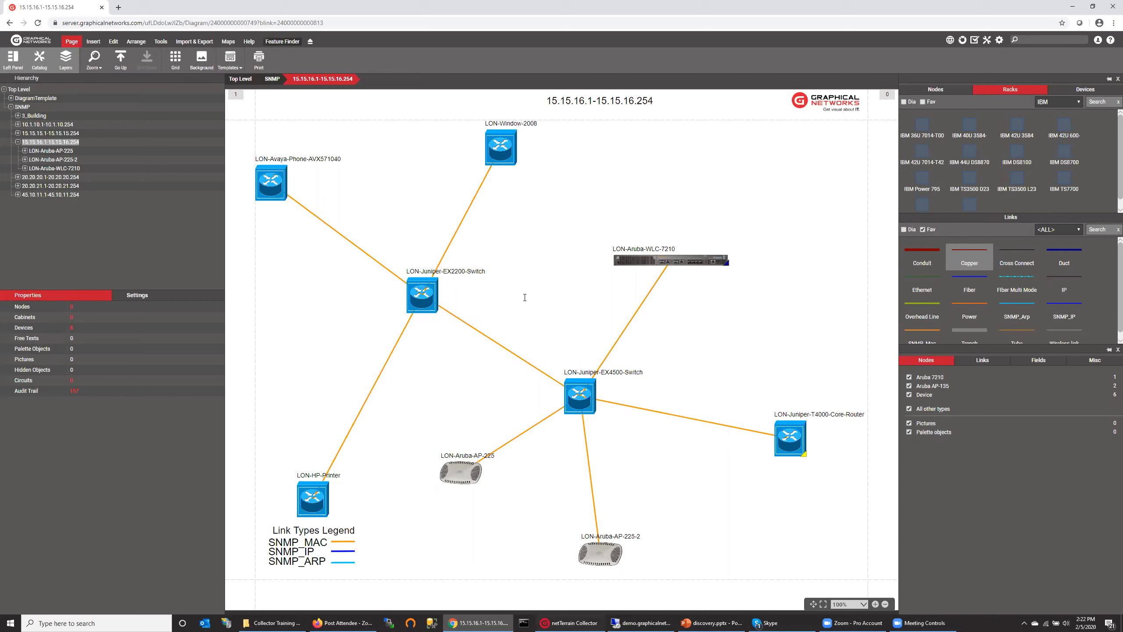
- Switch to netTerrain Collector, show the devices of the 10.1.10.1-10.1.10.254 range, and start device polling
key("alt+Tab")
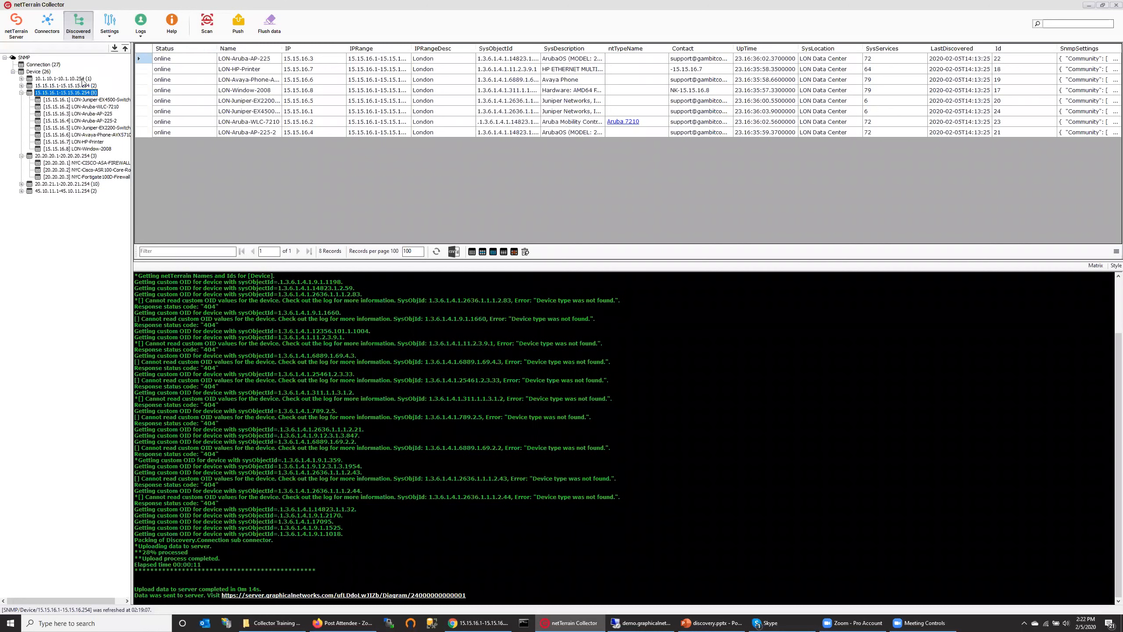
left_click(63, 78)
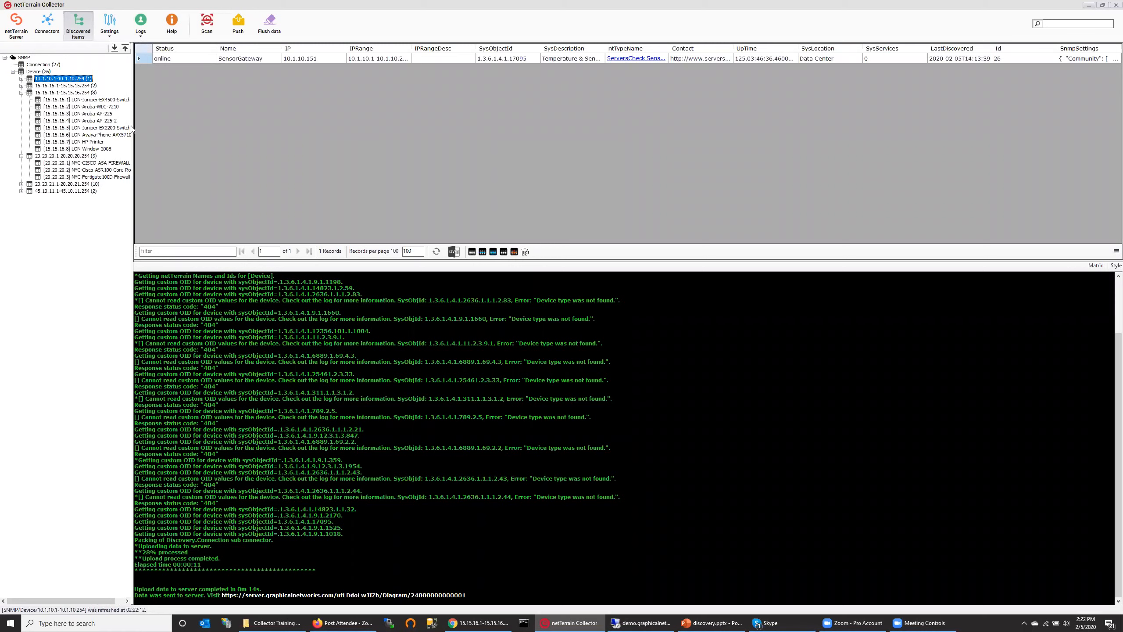
left_click(109, 24)
left_click(131, 117)
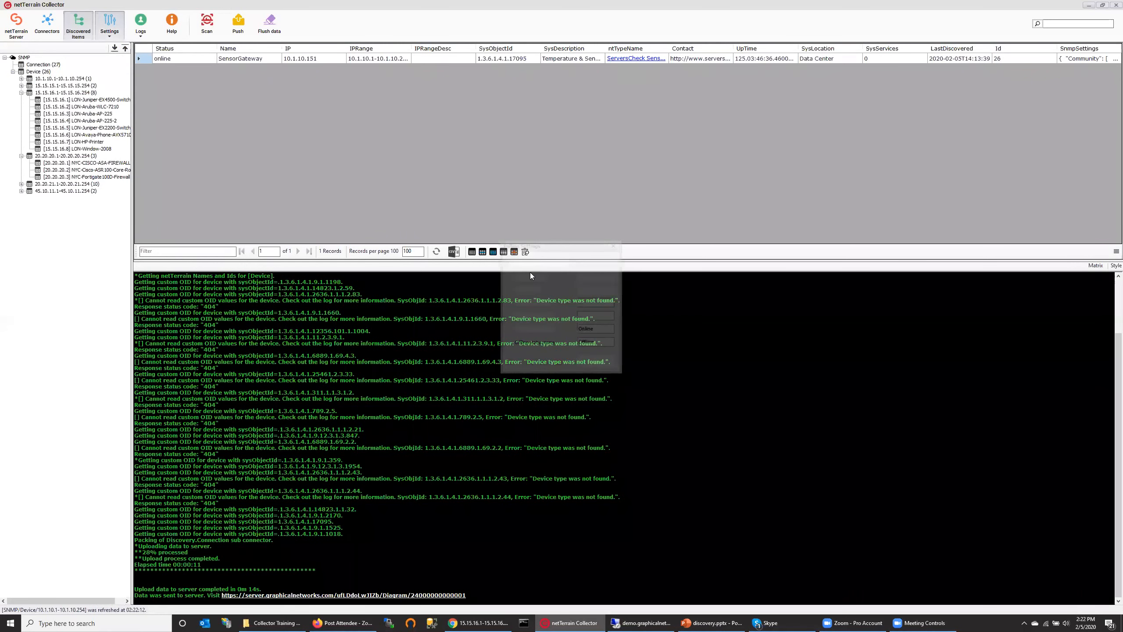
left_click(604, 365)
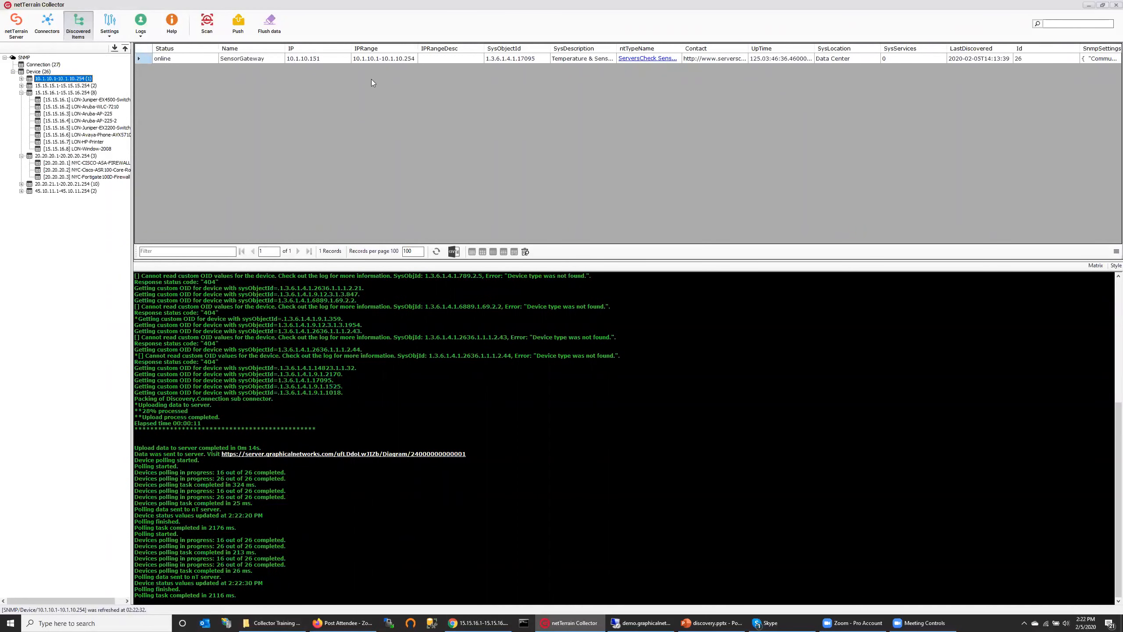
- Switch to netTerrain, open the 10.1.10.1-10.1.10.254 diagram, and center the SensorGateway label above its device
left_click(494, 621)
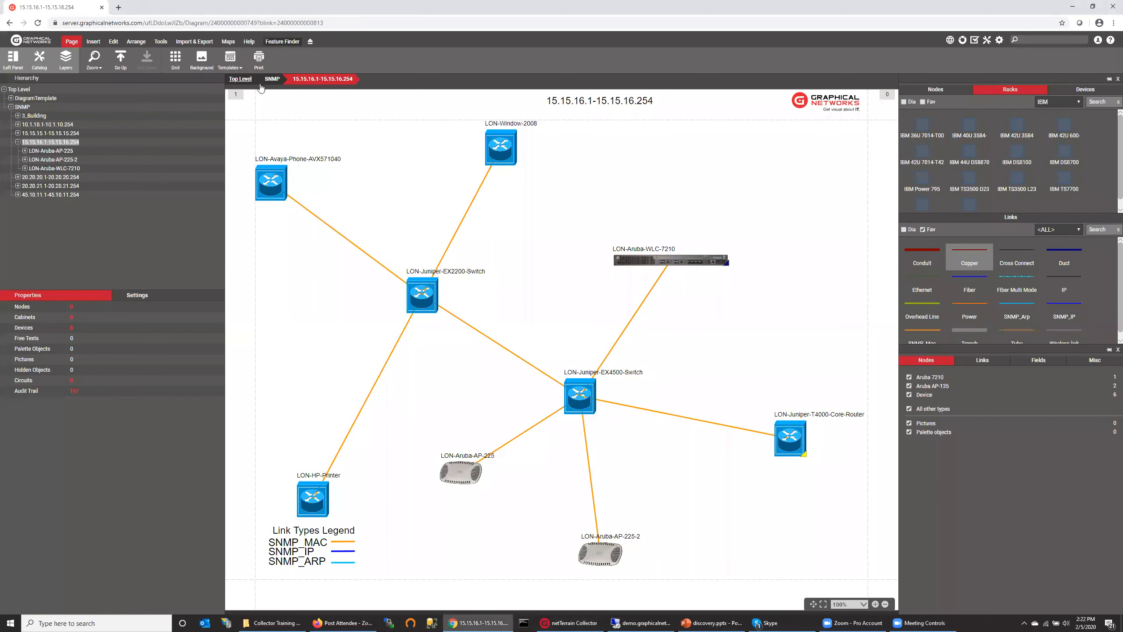
left_click(262, 82)
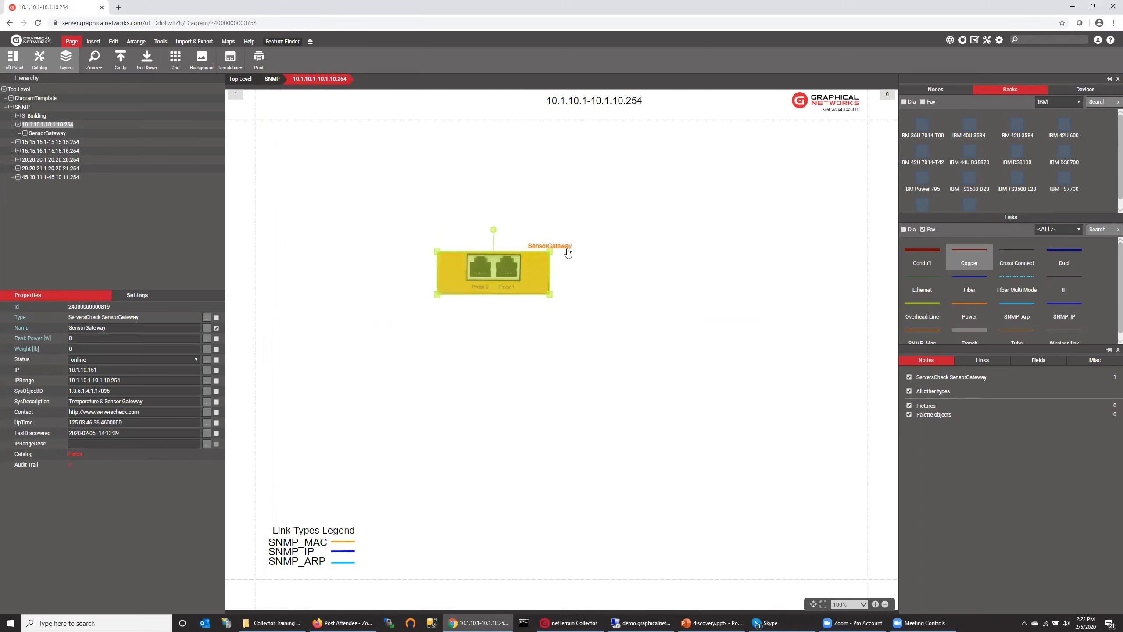
left_click(505, 248)
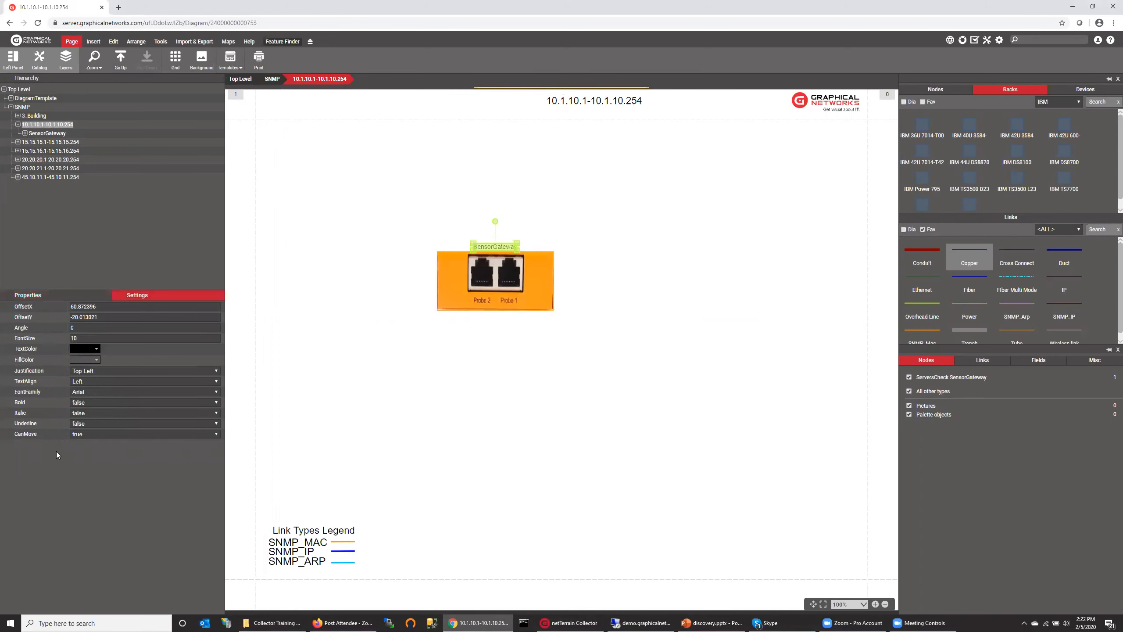
left_click(520, 291)
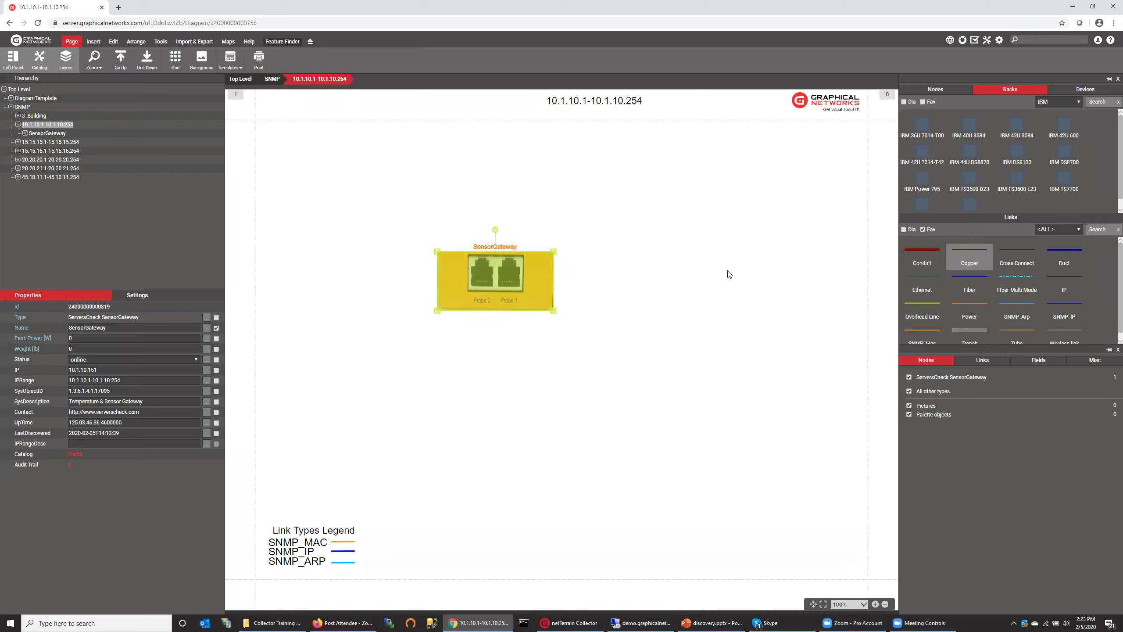
left_click(561, 421)
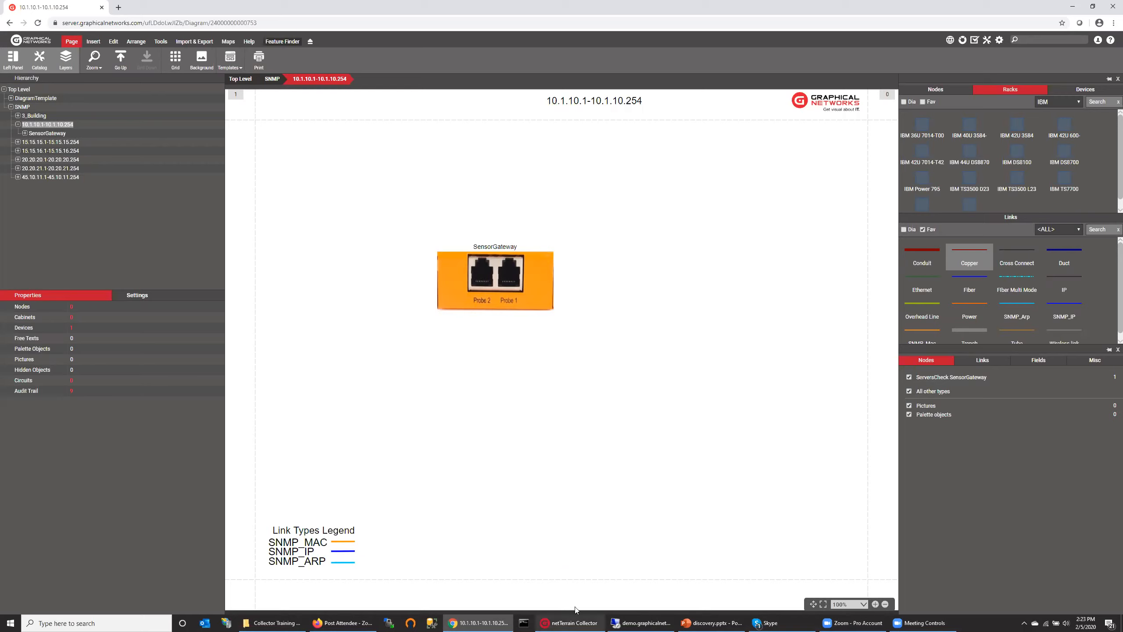
- Switch to netTerrain Collector and review the discovered 15.15.16.x devices, the IP range summary, and the 10.1.10.1-10.1.10.254 range
left_click(573, 621)
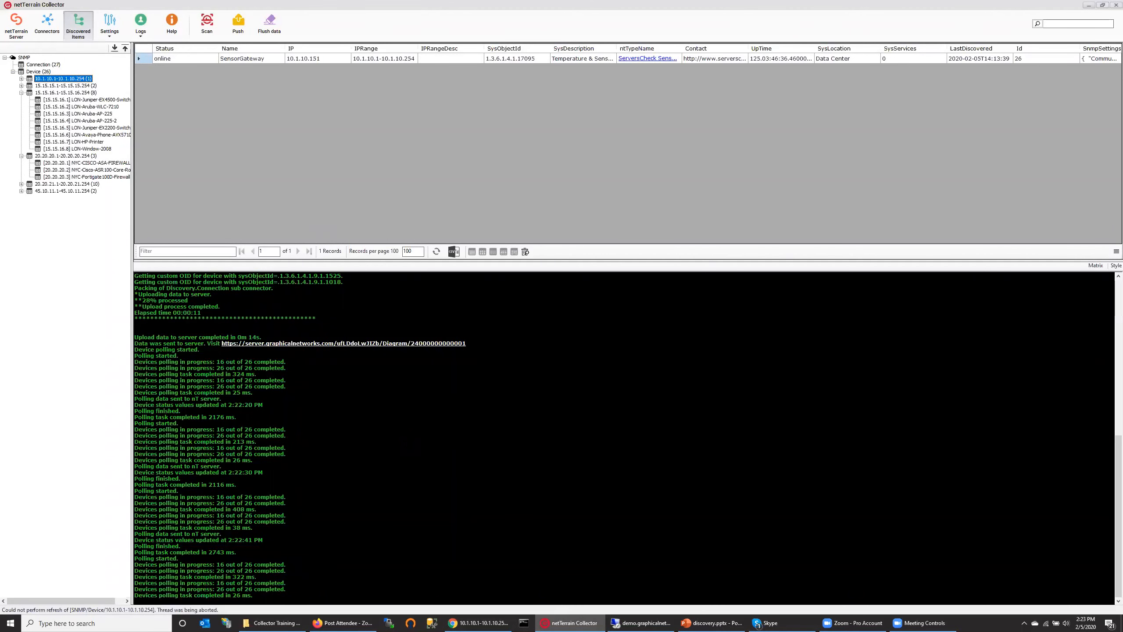
left_click(80, 100)
key("Down")
key("Down")
key("Down")
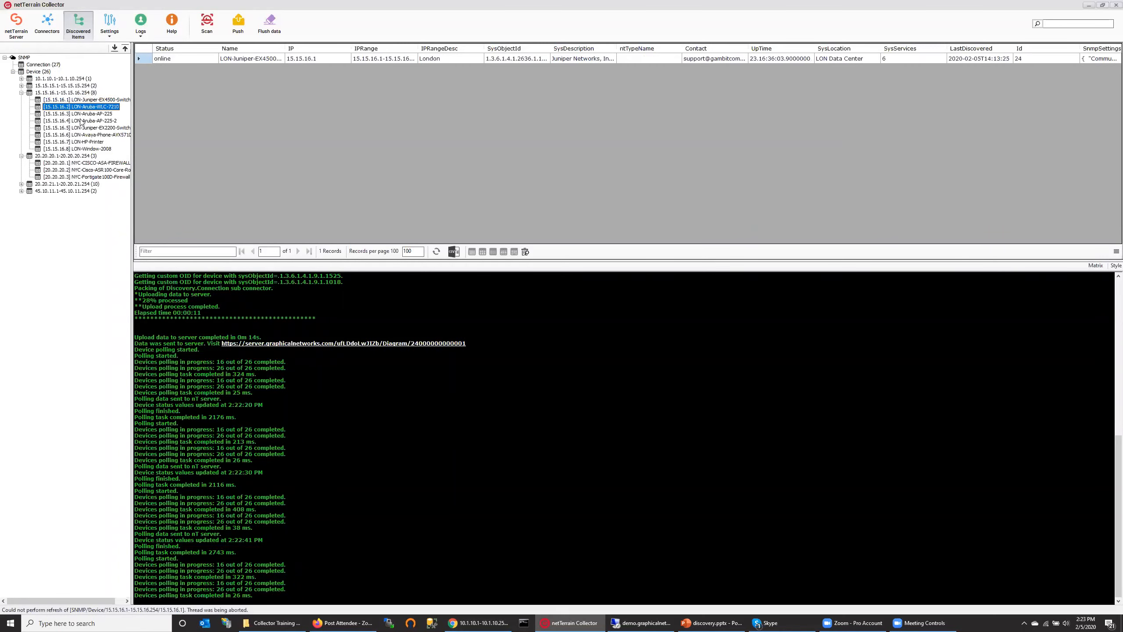
left_click(42, 72)
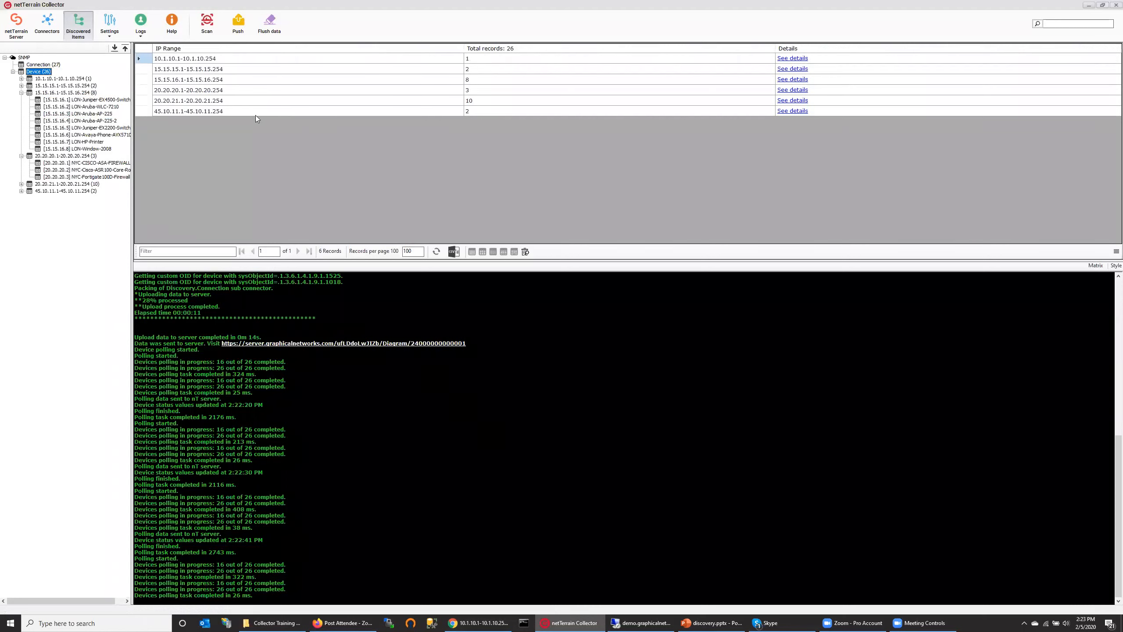
left_click(62, 79)
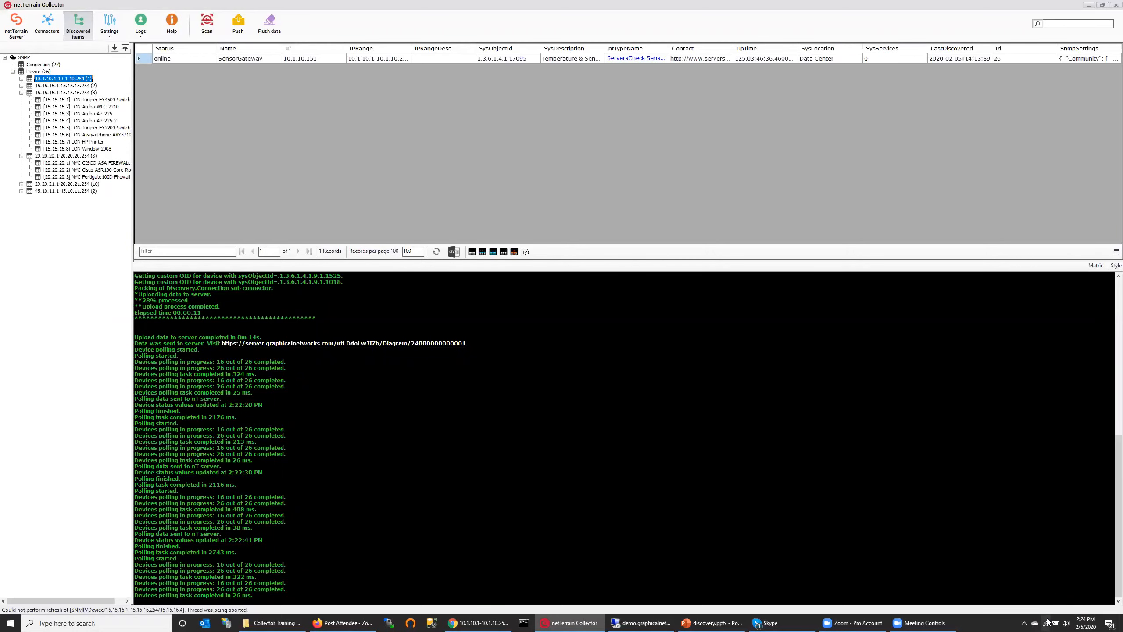
- Disconnect the DEMOServerVPN connection and return to the discovered 10.1.10.1-10.1.10.254 devices in netTerrain Collector
mouse_move(1048, 623)
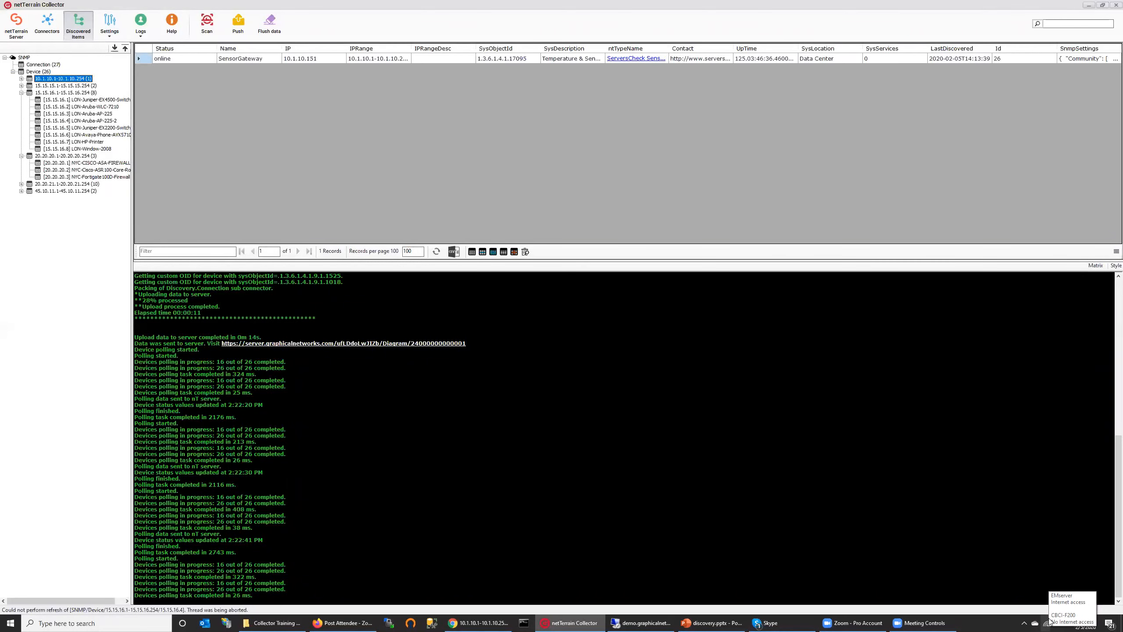
left_click(1050, 622)
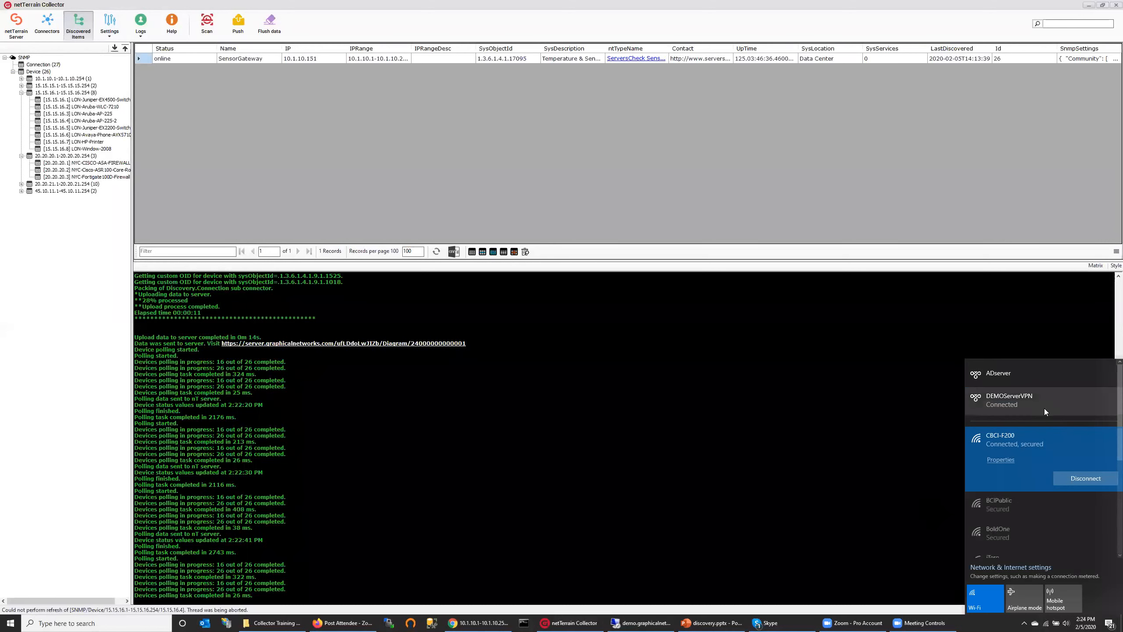
left_click(1070, 425)
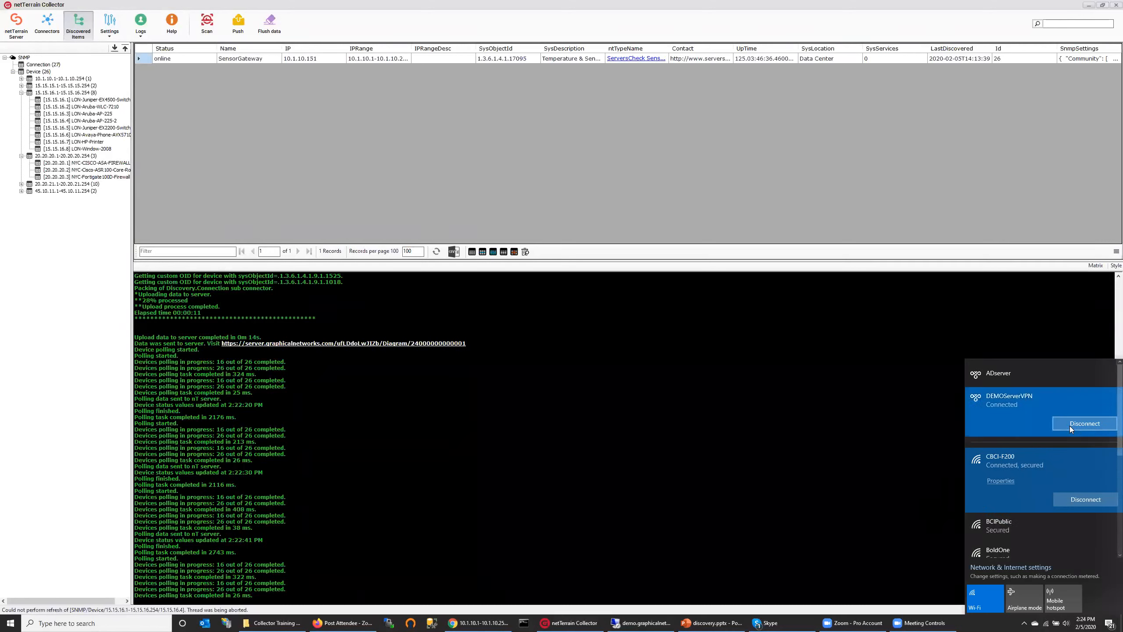
left_click(1069, 425)
left_click(291, 207)
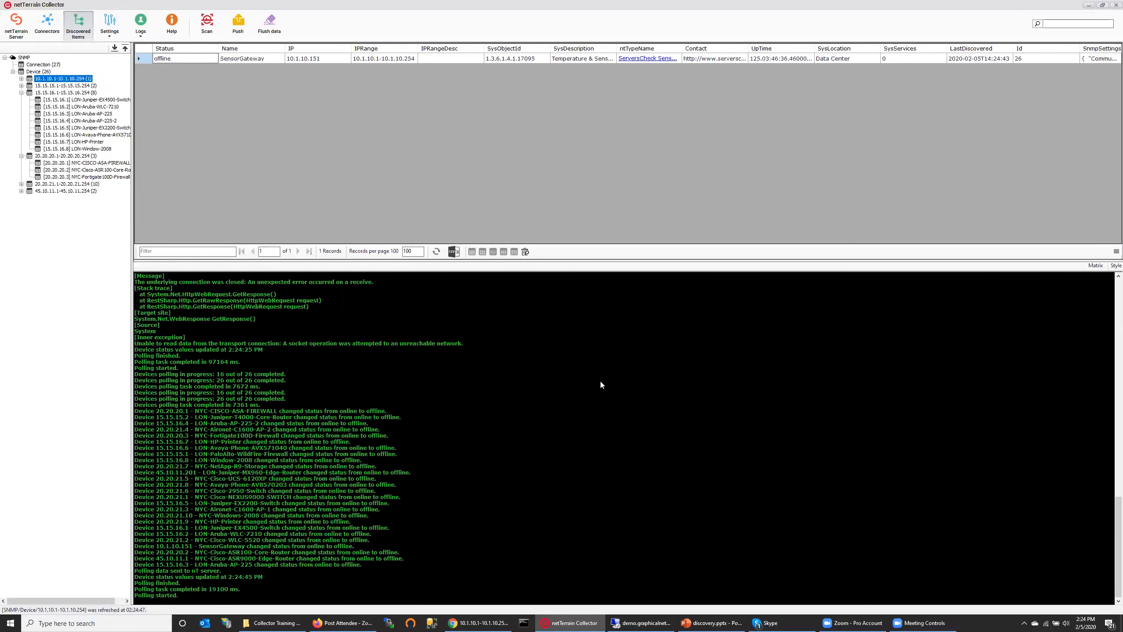
- Switch to netTerrain, set the SensorGateway device's Status to offline, and reselect the device to check its properties
key("alt+Tab")
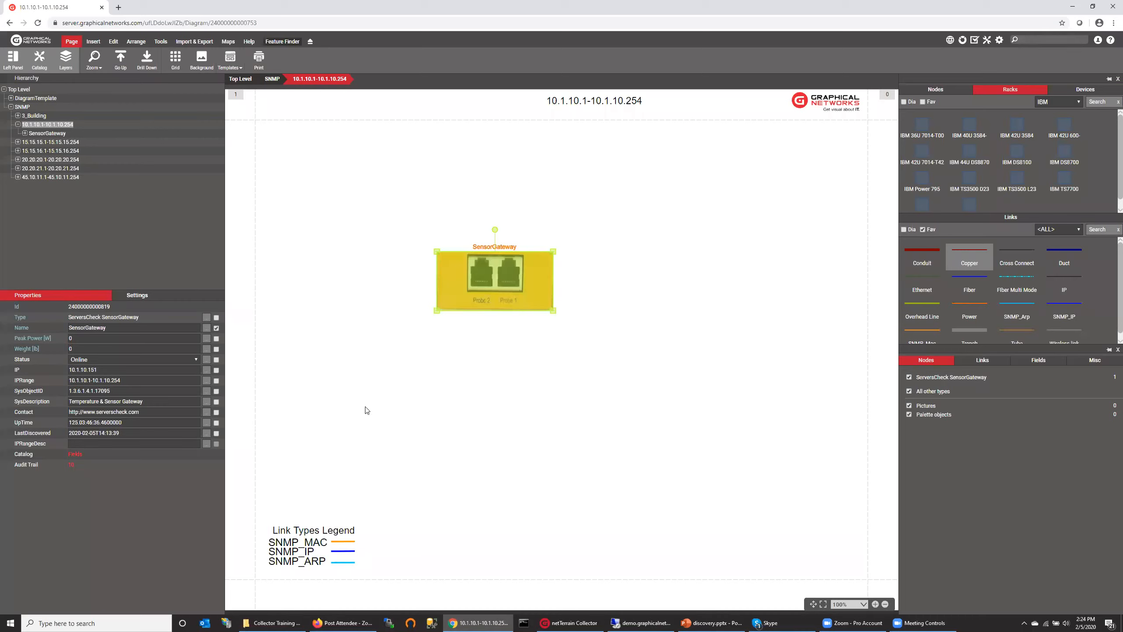
left_click(544, 420)
left_click(192, 359)
left_click(167, 372)
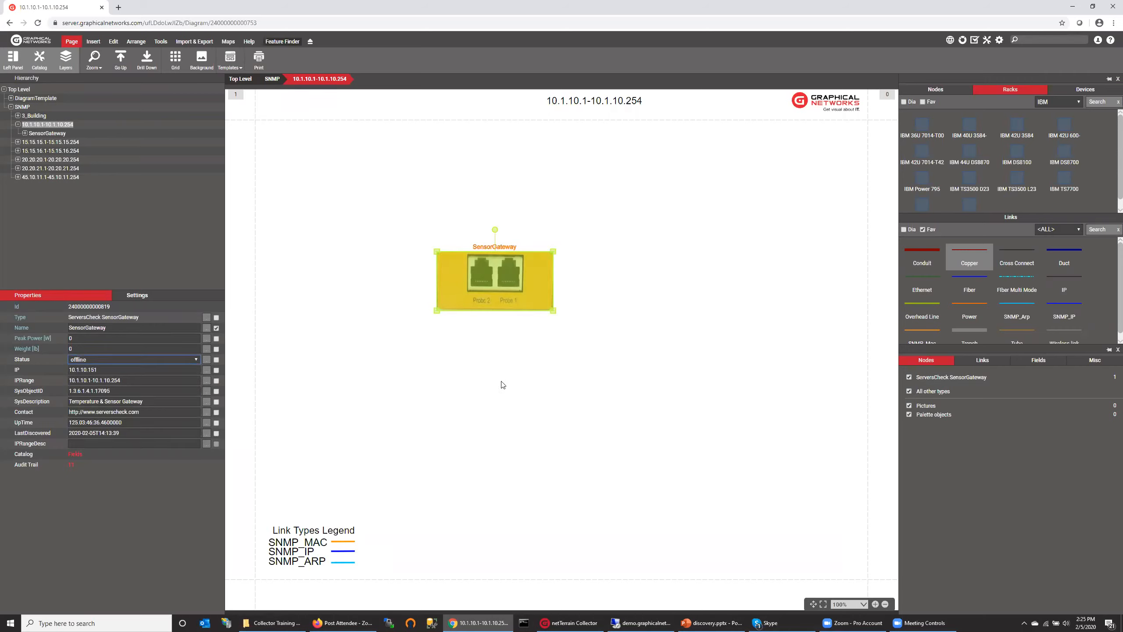
left_click(629, 307)
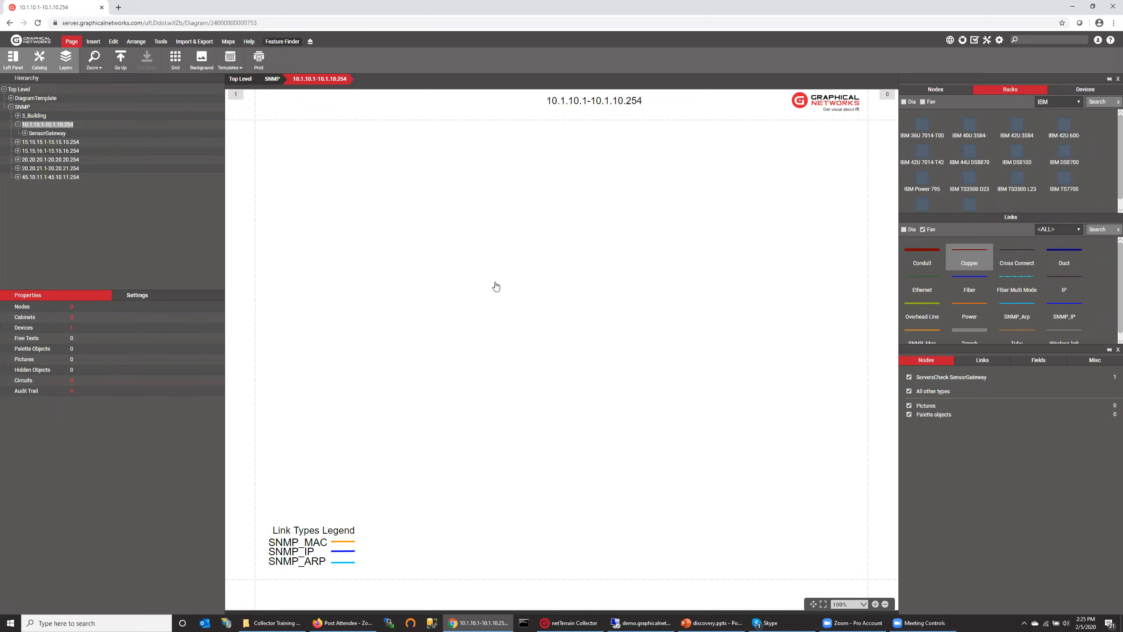
left_click(496, 286)
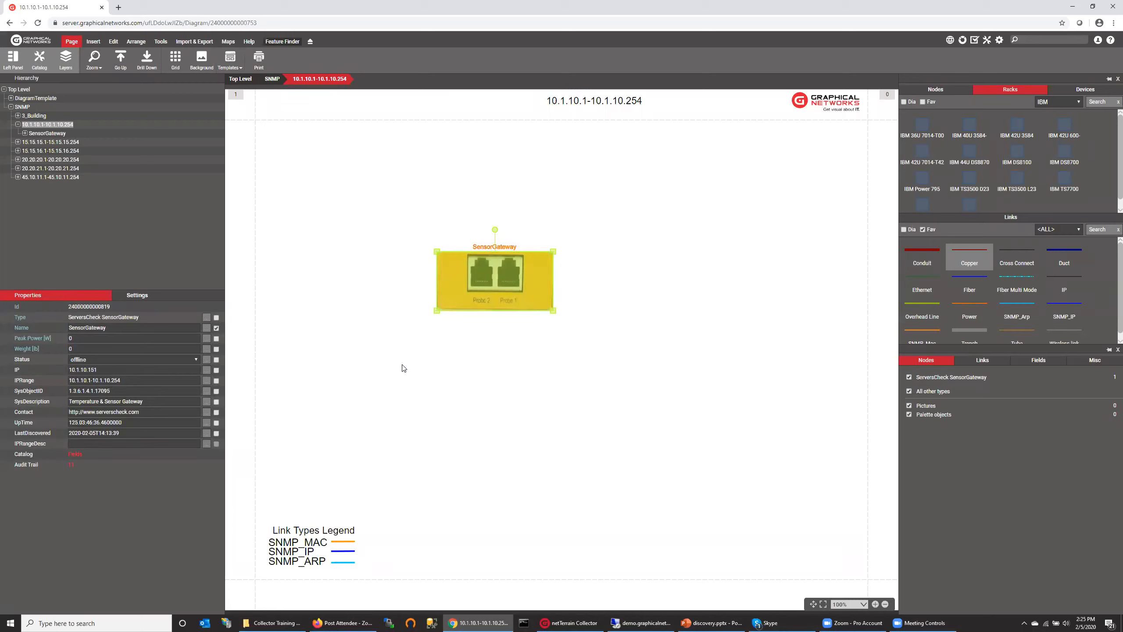
- Go up to the SNMP diagram, select the 10.1.10.1-10.1.10.254 network segment, and check the polling log in netTerrain Collector
left_click(526, 354)
left_click(506, 311)
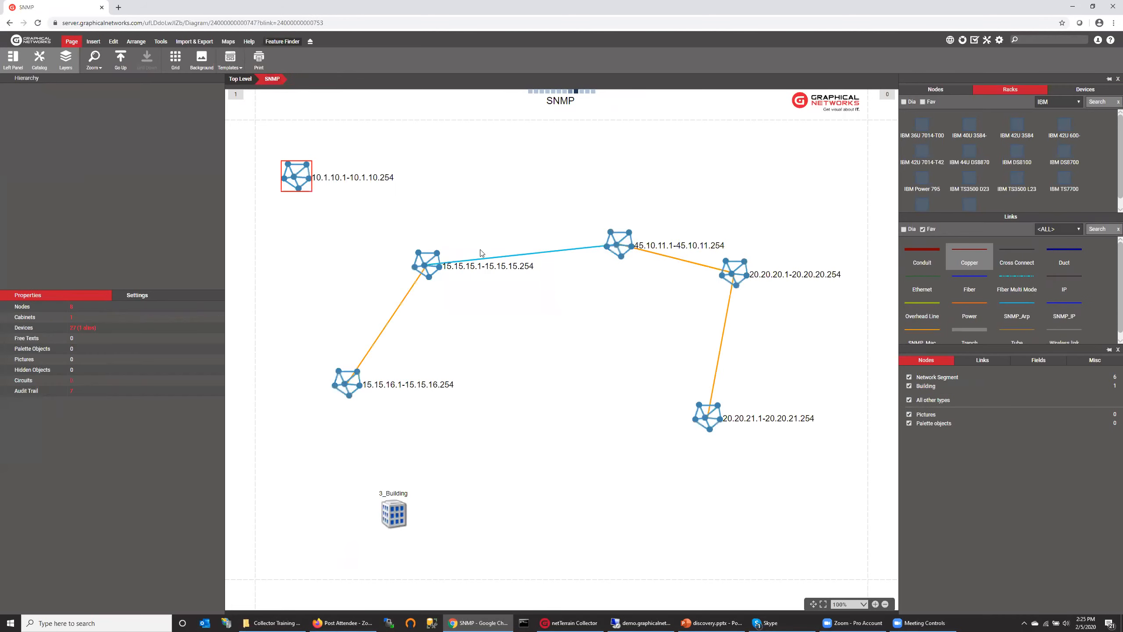
left_click(302, 180)
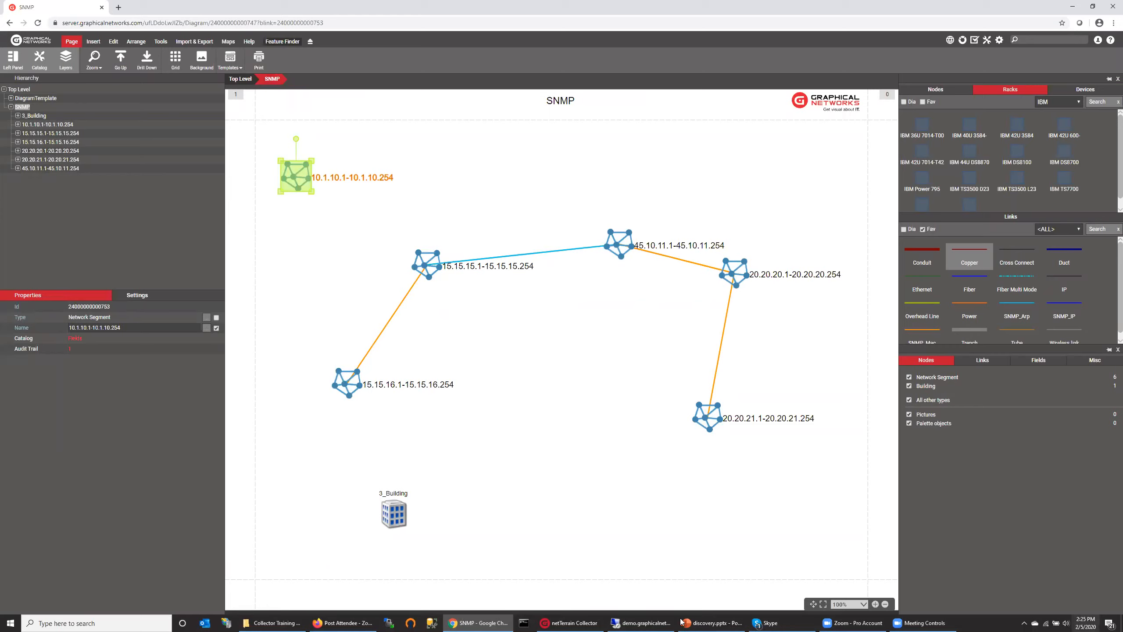
mouse_move(582, 621)
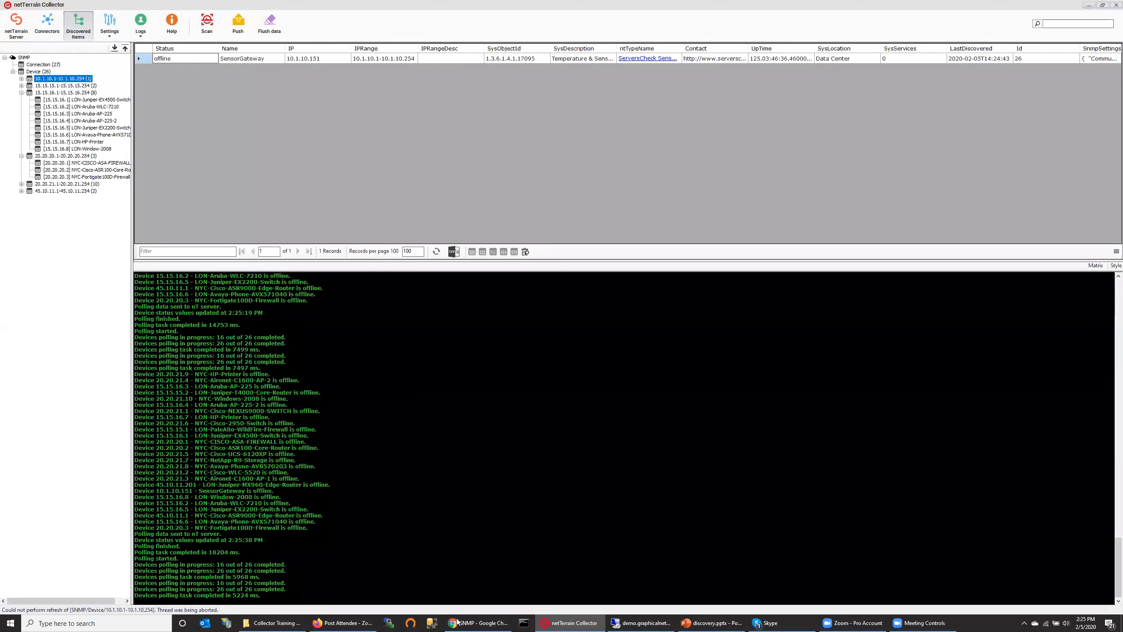
- Switch to the browser, open netterrain.com in a new tab, and log out of the account
left_click(457, 622)
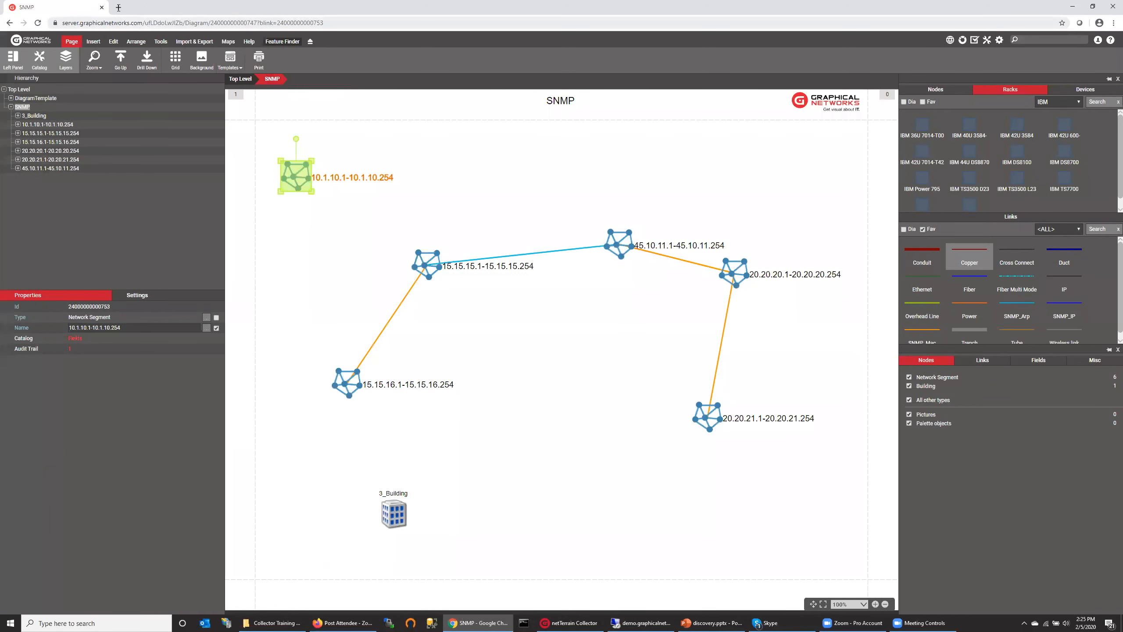
left_click(128, 21)
key("ctrl+t")
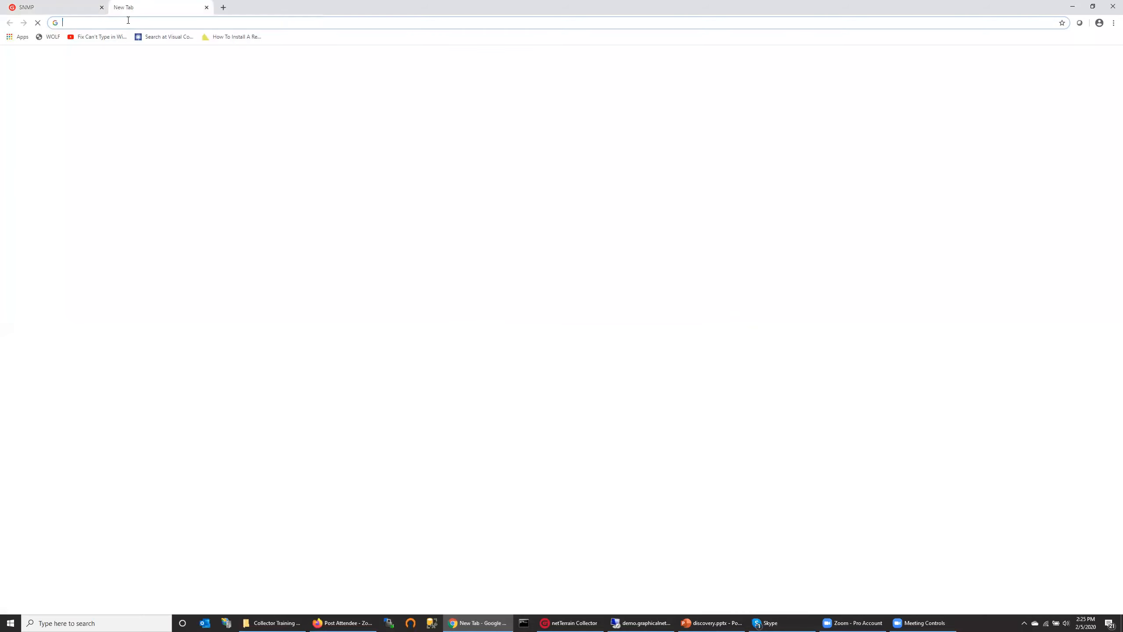
type("netterrain.com")
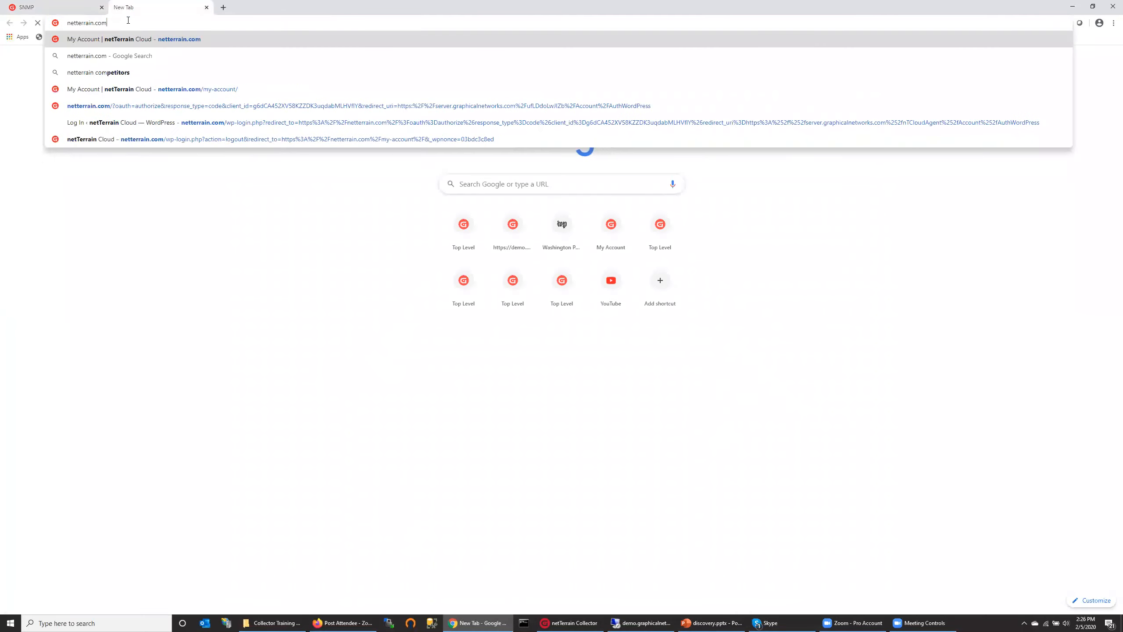
key("Return")
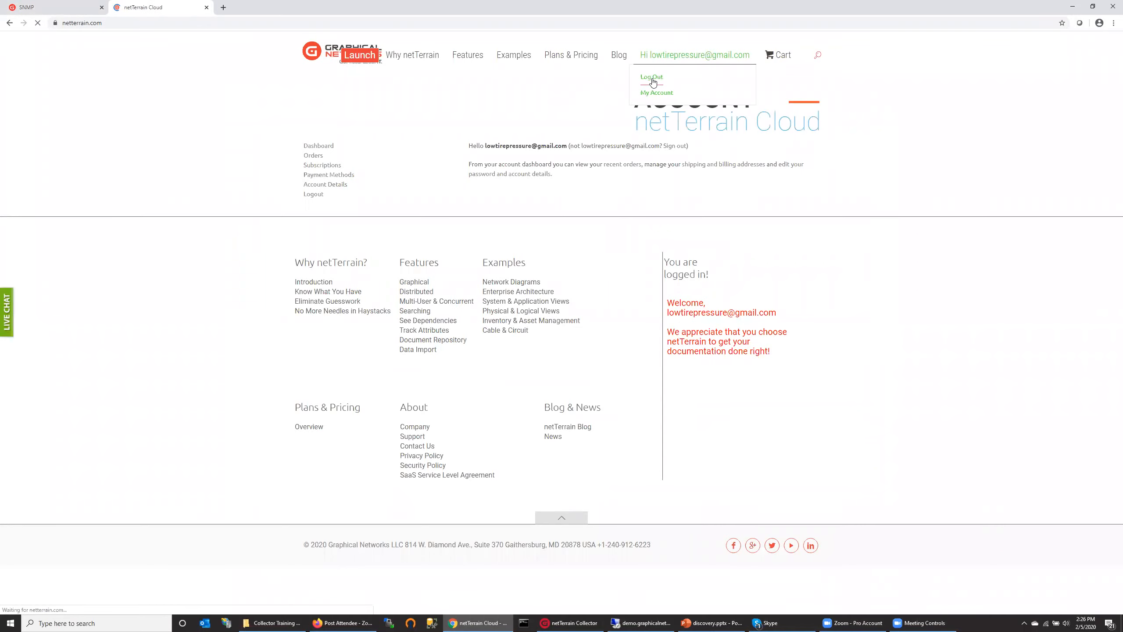
left_click(652, 80)
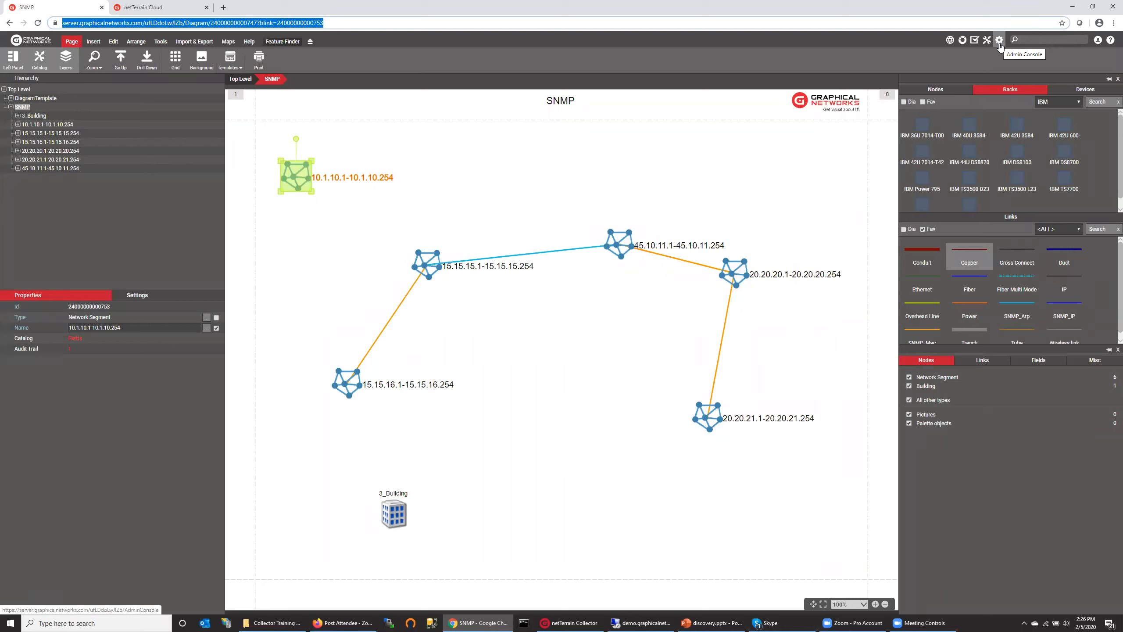
- Return to the SNMP diagram and download the netTerrain Collector installer, ntCollectorSetup, from the help resources
left_click(1111, 40)
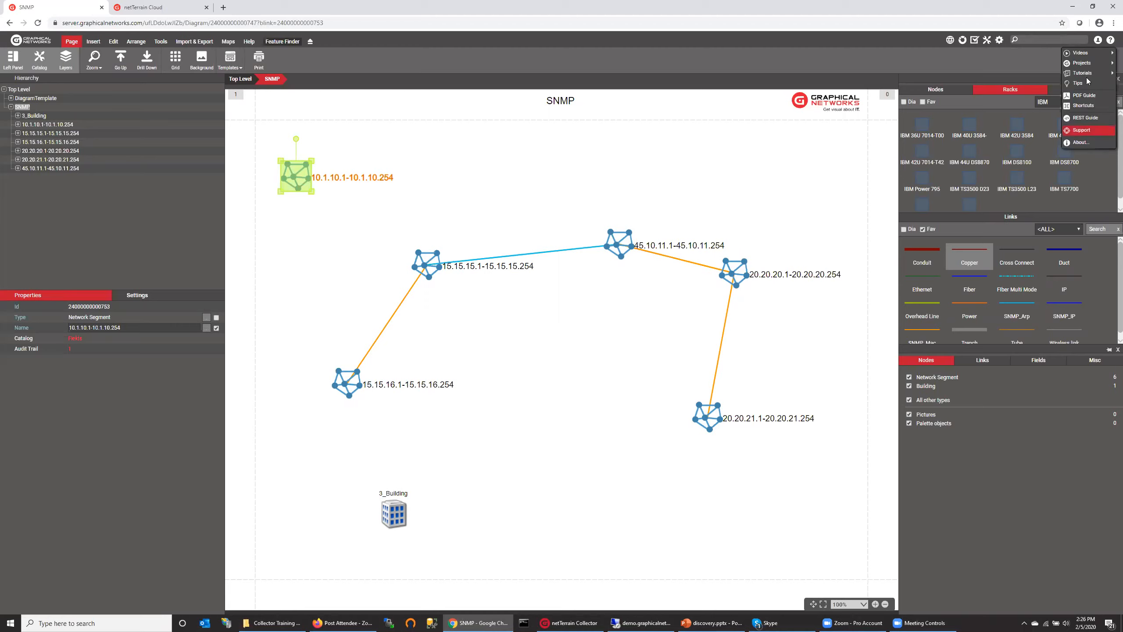
mouse_move(1087, 75)
left_click(1020, 117)
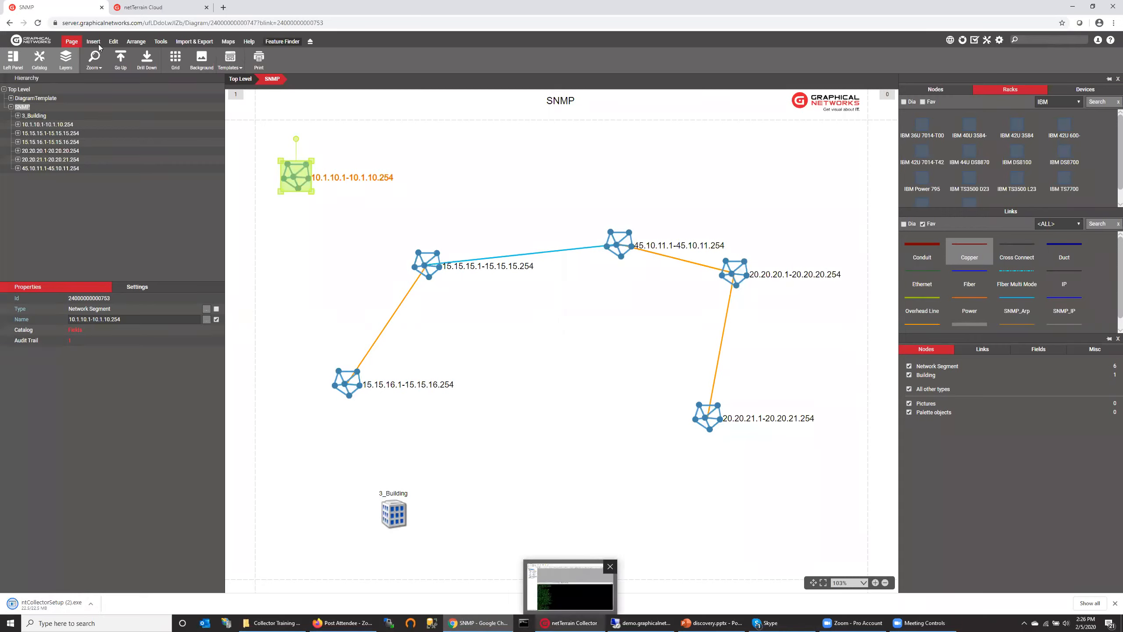
- Switch to netTerrain Collector and open the netTerrain Server connection settings
left_click(570, 622)
left_click(17, 26)
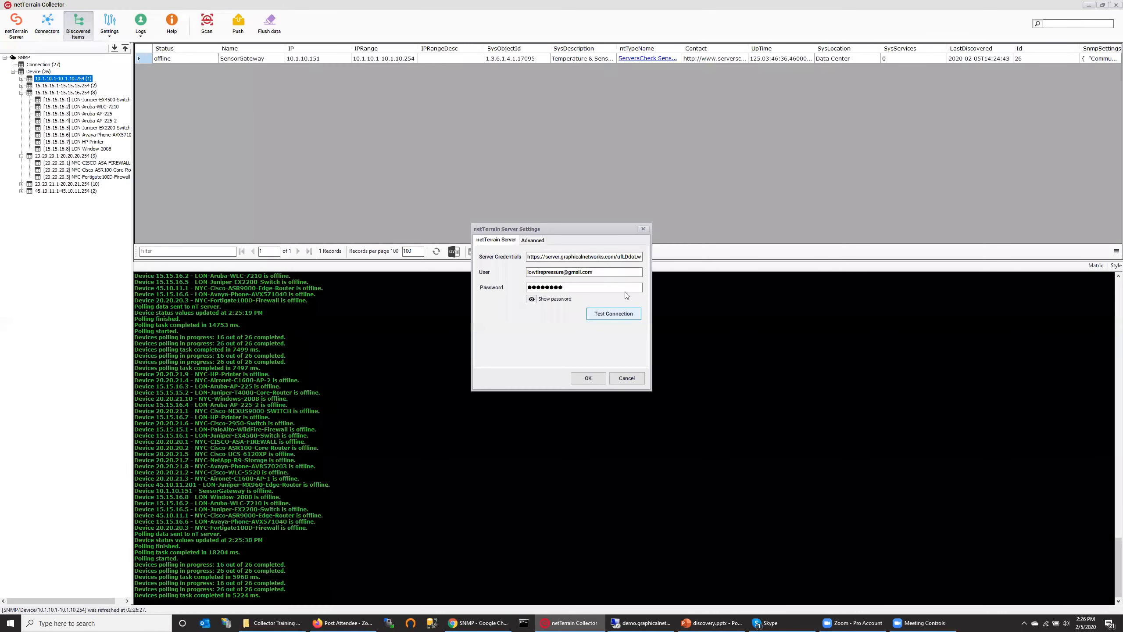